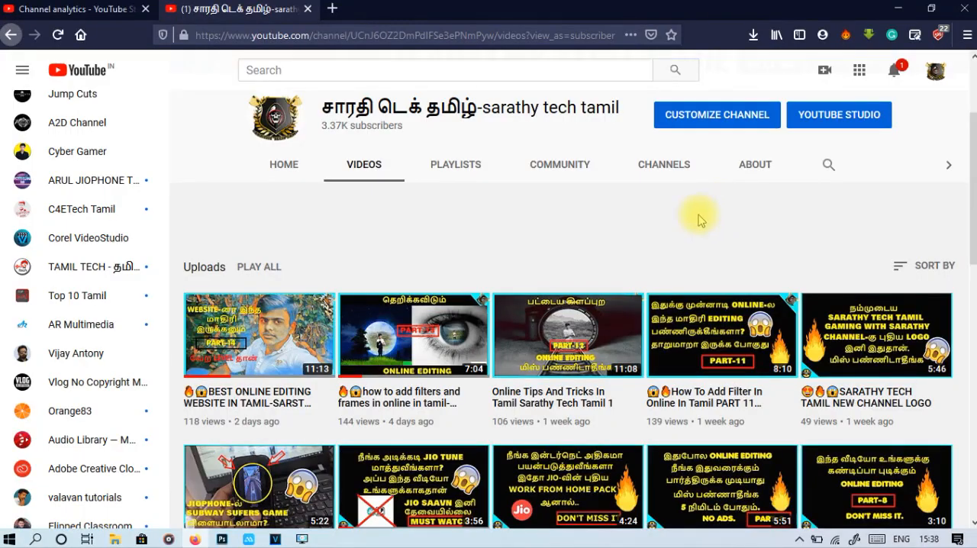
Look through the channel's uploaded videos, from the recent online editing series down to the oldest uploads.
{"action": "scroll", "coordinate": [698, 222], "scroll_direction": "down", "scroll_amount": 3}
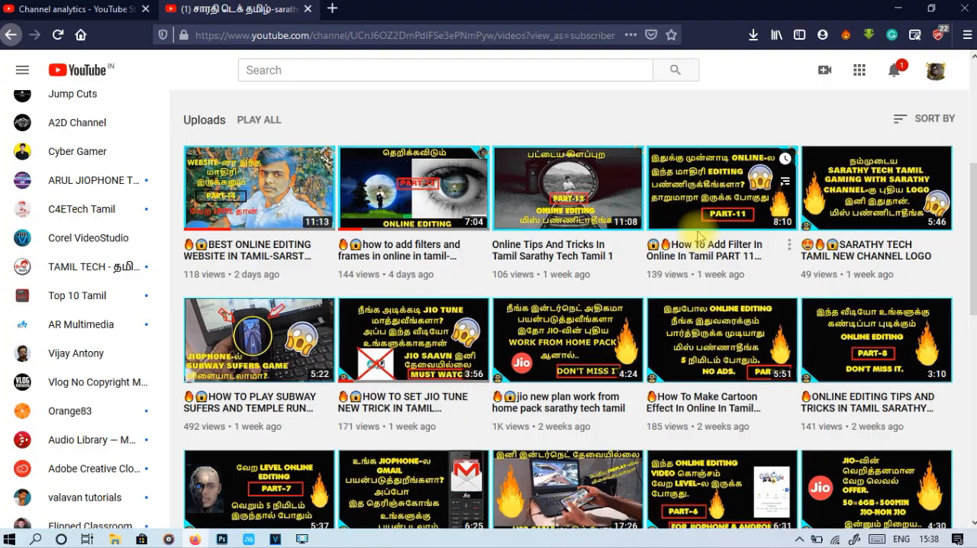
{"action": "scroll", "coordinate": [450, 320], "scroll_direction": "down", "scroll_amount": 3}
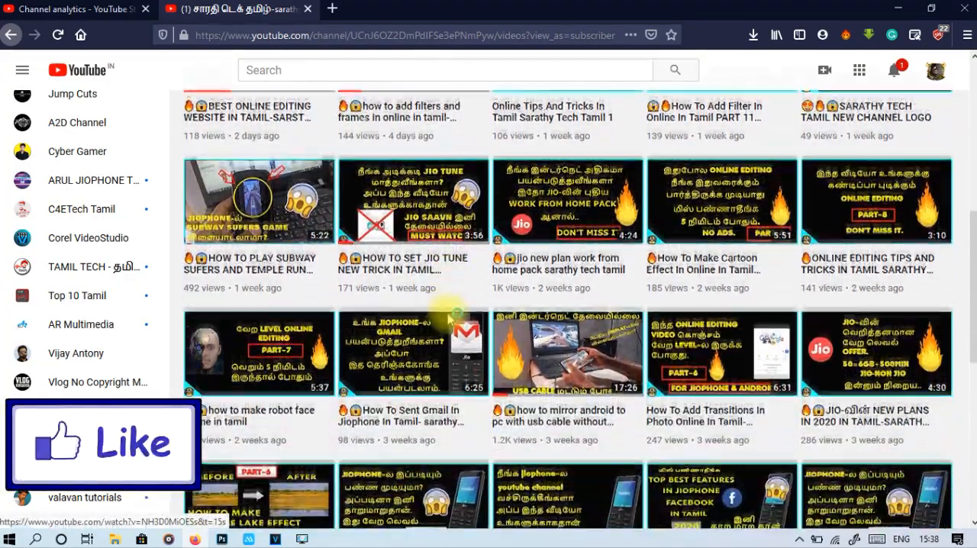
{"action": "scroll", "coordinate": [450, 321], "scroll_direction": "up", "scroll_amount": 4}
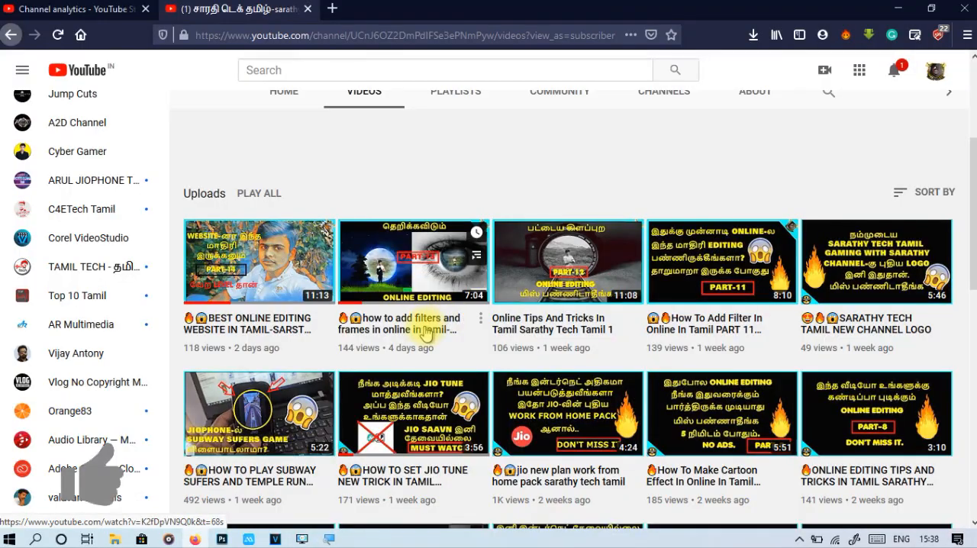
{"action": "scroll", "coordinate": [458, 336], "scroll_direction": "down", "scroll_amount": 5}
{"action": "scroll", "coordinate": [481, 336], "scroll_direction": "down", "scroll_amount": 4}
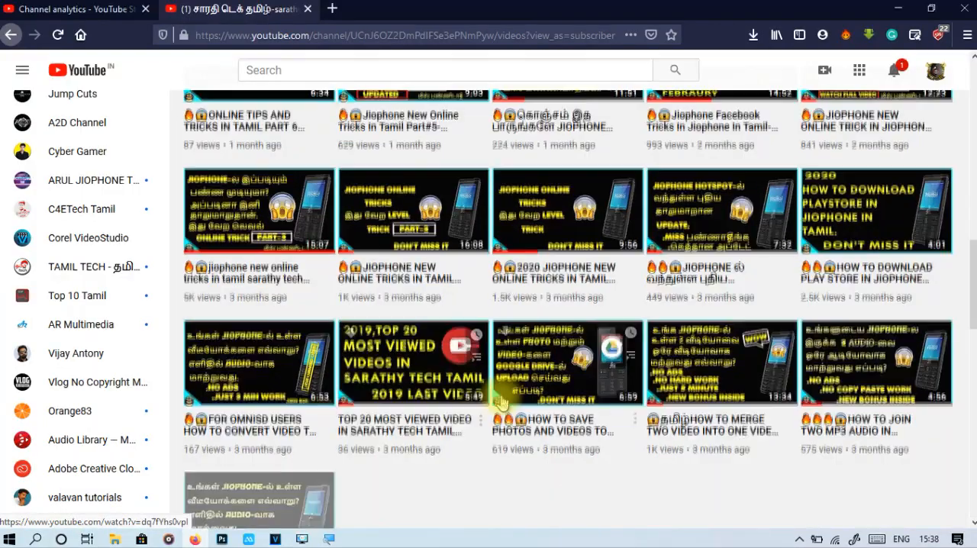
{"action": "scroll", "coordinate": [492, 366], "scroll_direction": "down", "scroll_amount": 2}
{"action": "scroll", "coordinate": [504, 402], "scroll_direction": "down", "scroll_amount": 5}
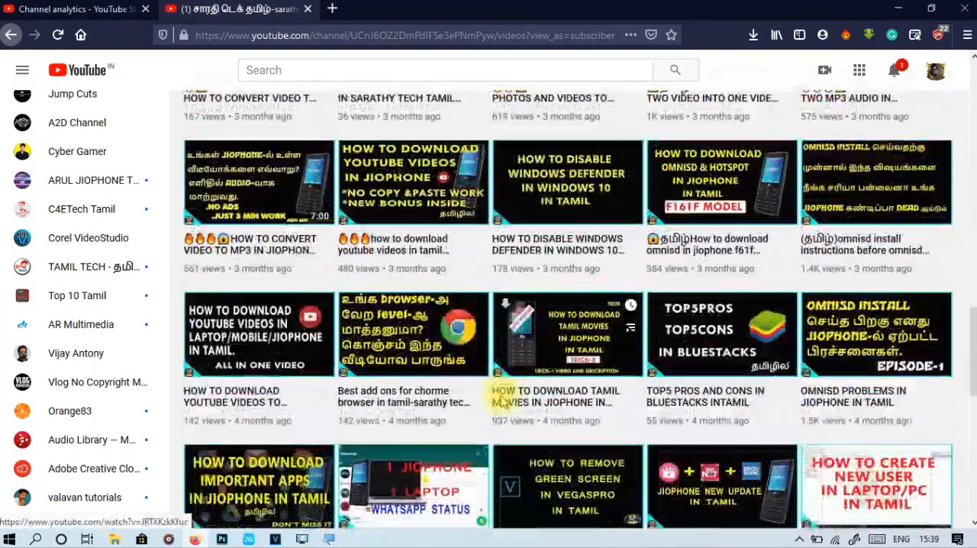
{"action": "scroll", "coordinate": [500, 399], "scroll_direction": "down", "scroll_amount": 2}
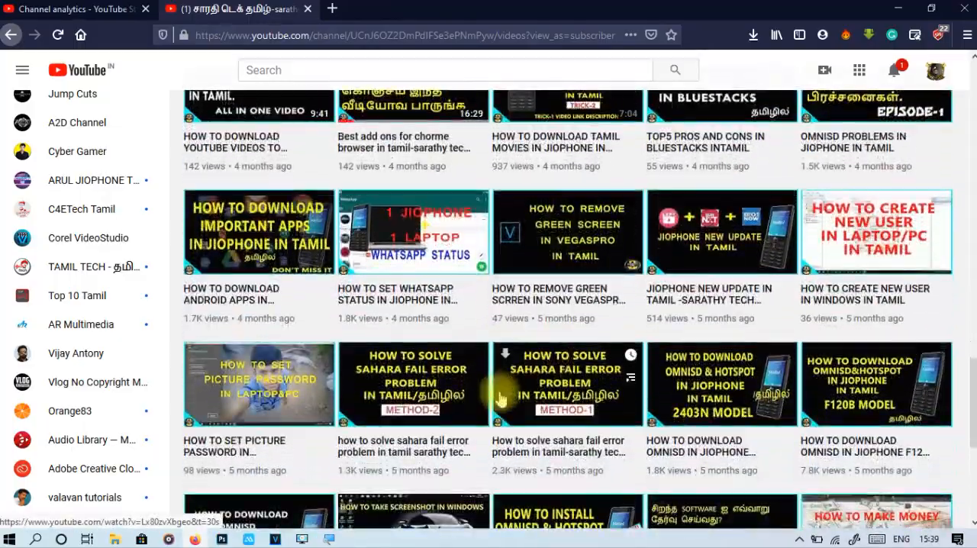
{"action": "scroll", "coordinate": [500, 398], "scroll_direction": "down", "scroll_amount": 3}
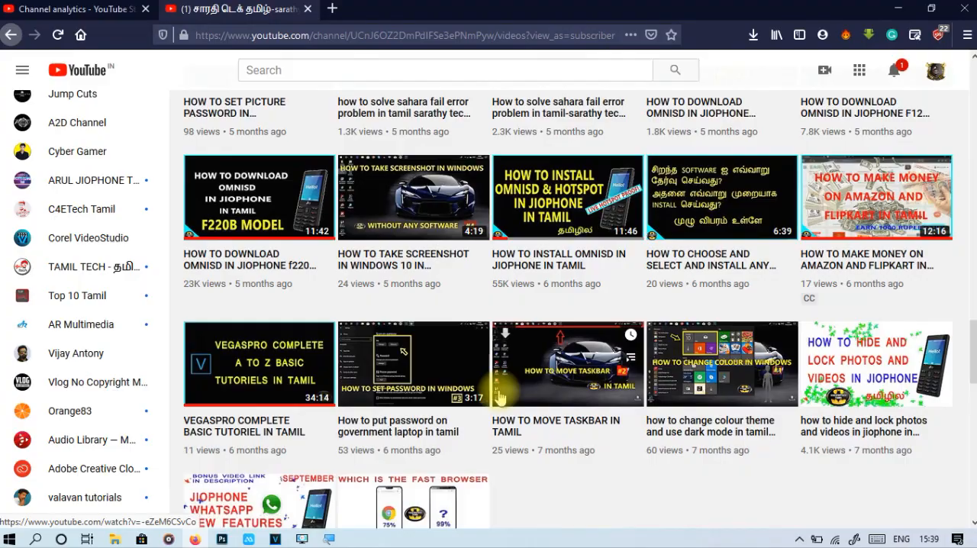
{"action": "scroll", "coordinate": [500, 398], "scroll_direction": "down", "scroll_amount": 4}
{"action": "scroll", "coordinate": [500, 399], "scroll_direction": "down", "scroll_amount": 1}
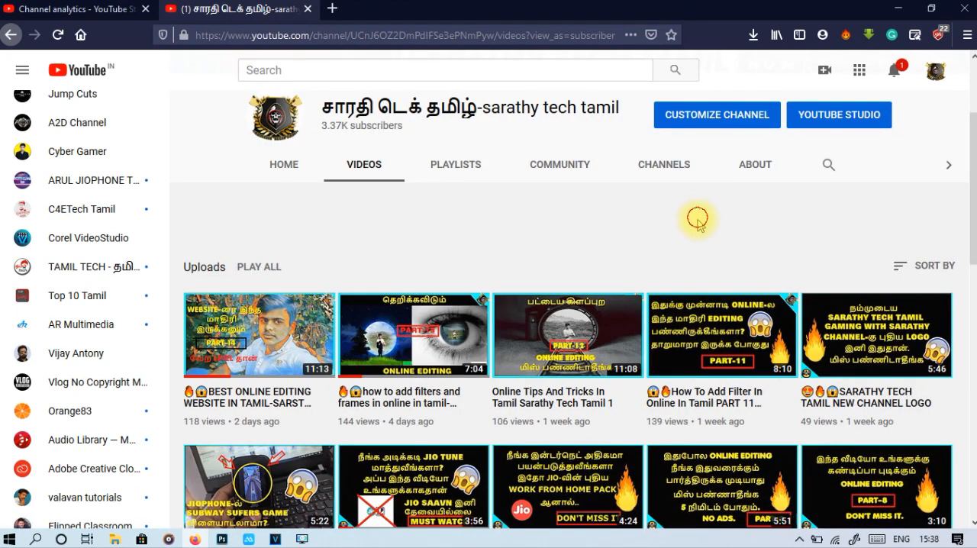
{"action": "scroll", "coordinate": [697, 219], "scroll_direction": "down", "scroll_amount": 2}
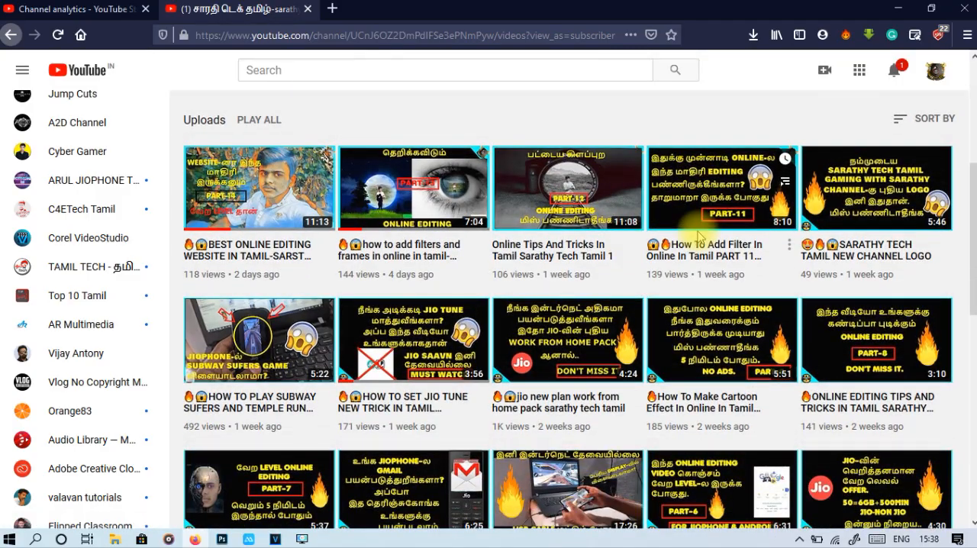
{"action": "scroll", "coordinate": [489, 334], "scroll_direction": "down", "scroll_amount": 2}
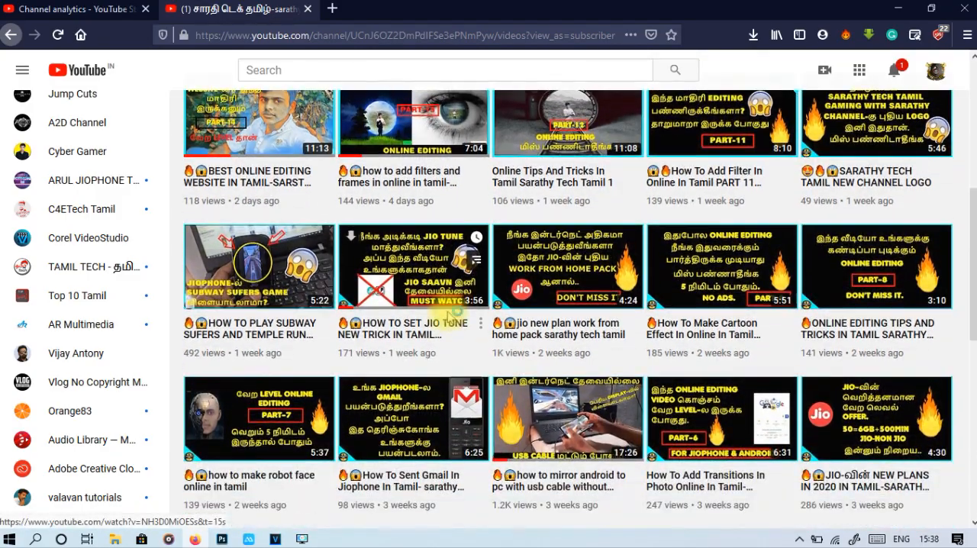
{"action": "scroll", "coordinate": [452, 319], "scroll_direction": "up", "scroll_amount": 3}
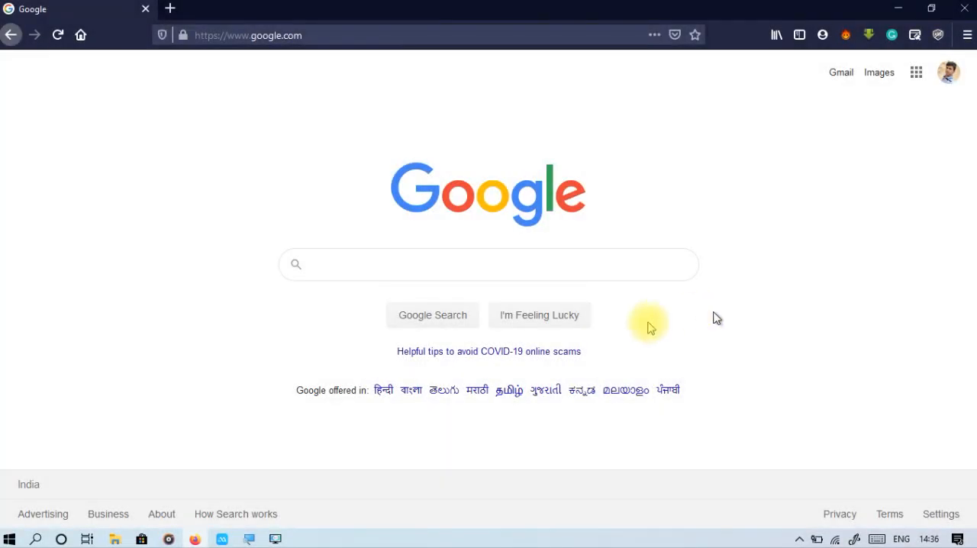
Search Google for "iloveimg" and open the iLoveIMG website from the results.
{"action": "left_click", "coordinate": [399, 262]}
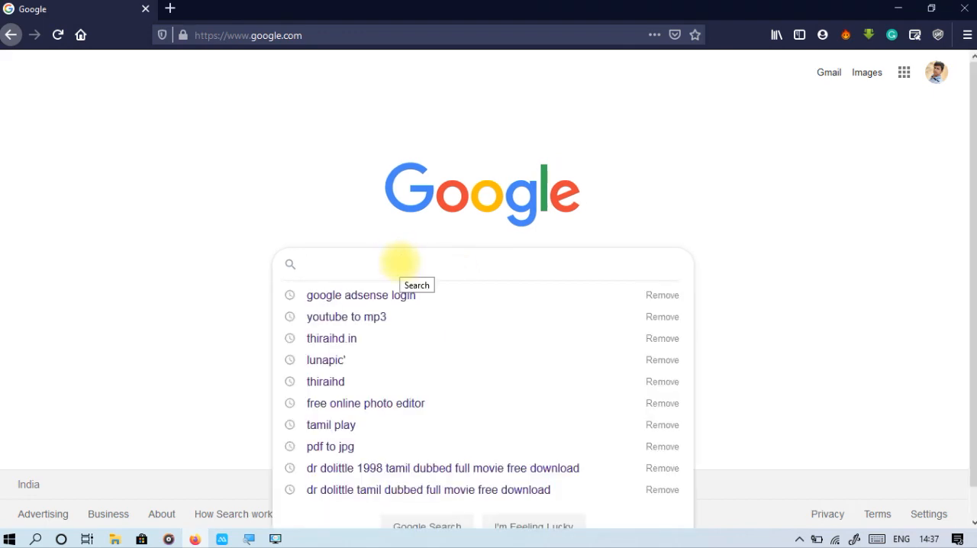
{"action": "type", "text": "ilove"}
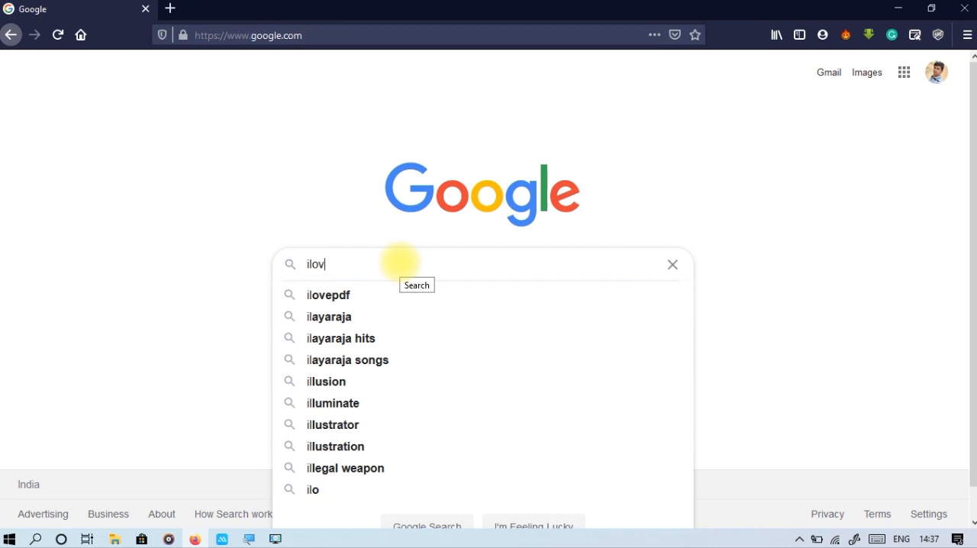
{"action": "type", "text": "img"}
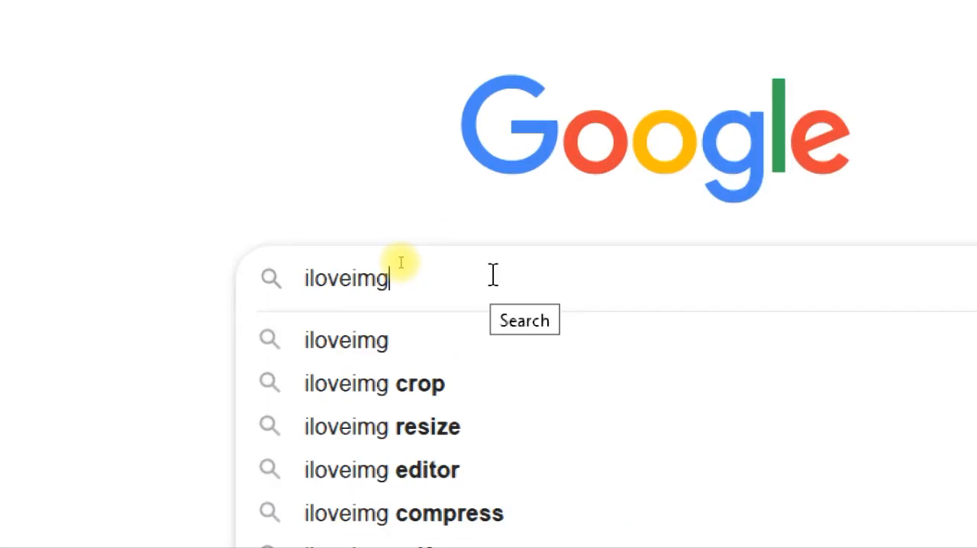
{"action": "key", "text": "Escape"}
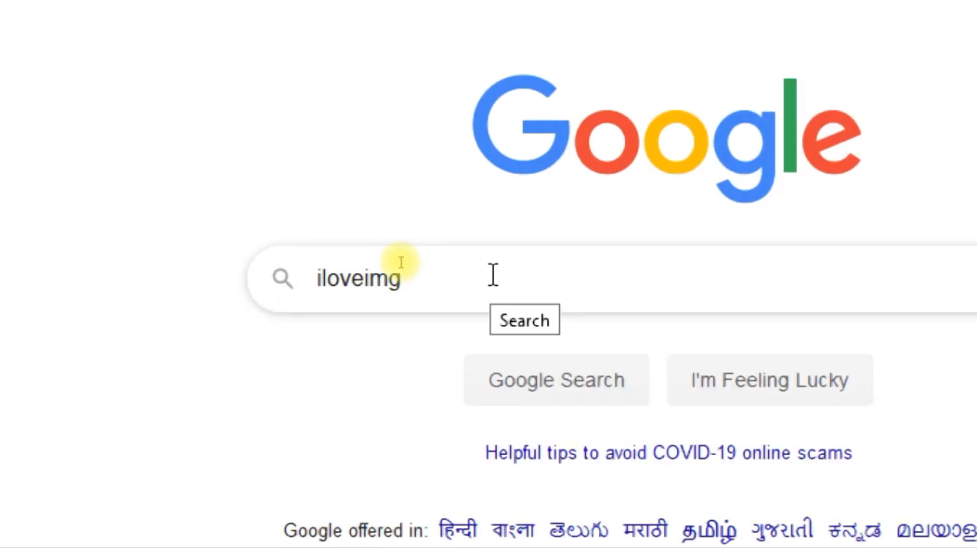
{"action": "key", "text": "Return"}
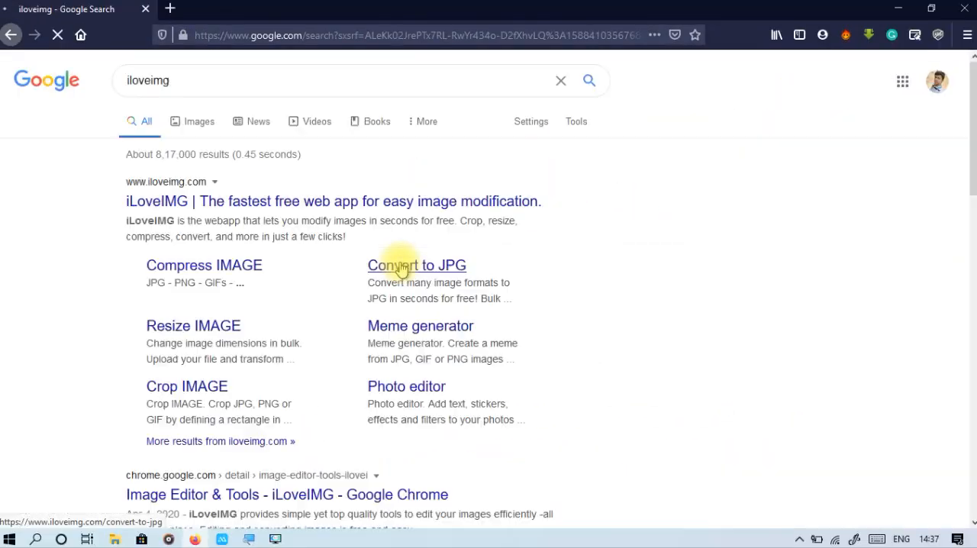
{"action": "left_click", "coordinate": [128, 195]}
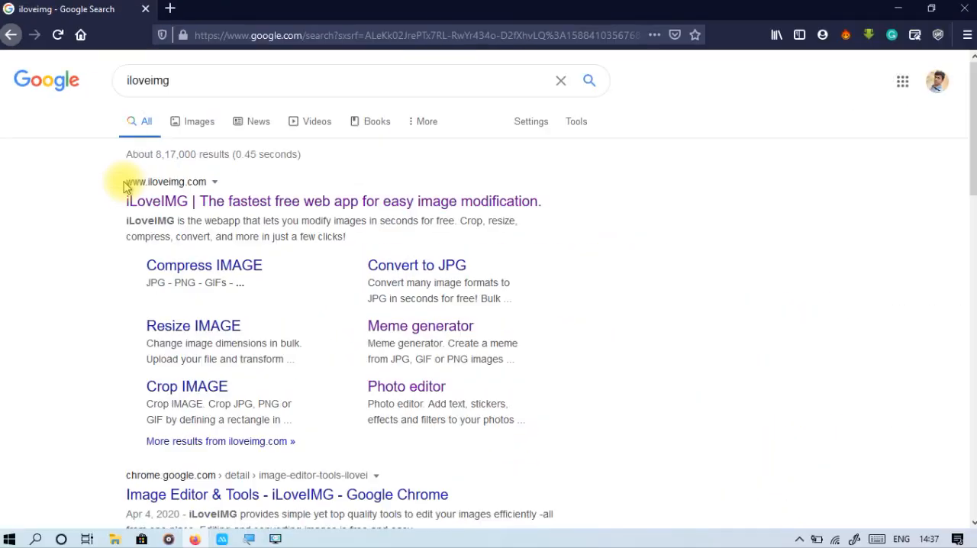
{"action": "left_click", "coordinate": [195, 204]}
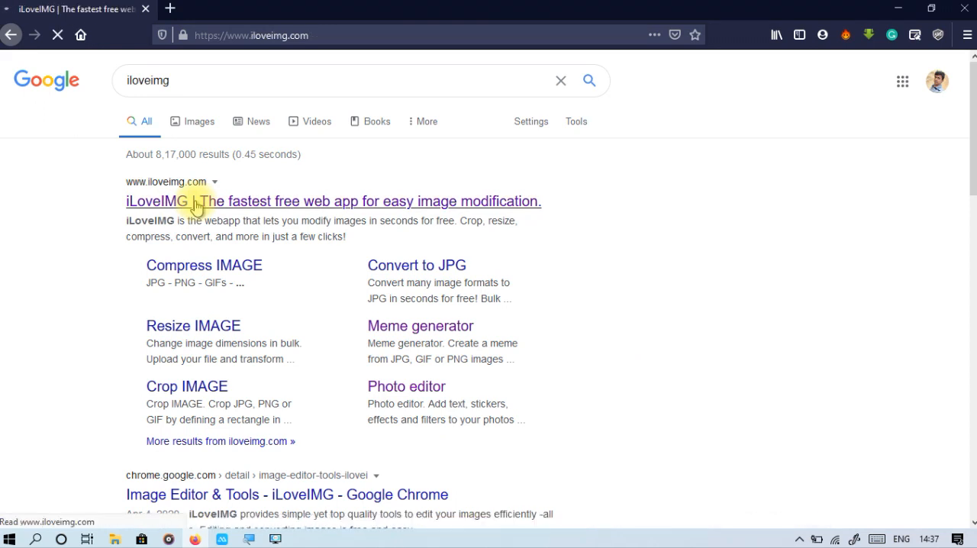
Examine the image tools offered on the iLoveIMG home page, from Compress IMAGE to HTML to IMAGE.
{"action": "scroll", "coordinate": [257, 224], "scroll_direction": "down", "scroll_amount": 2}
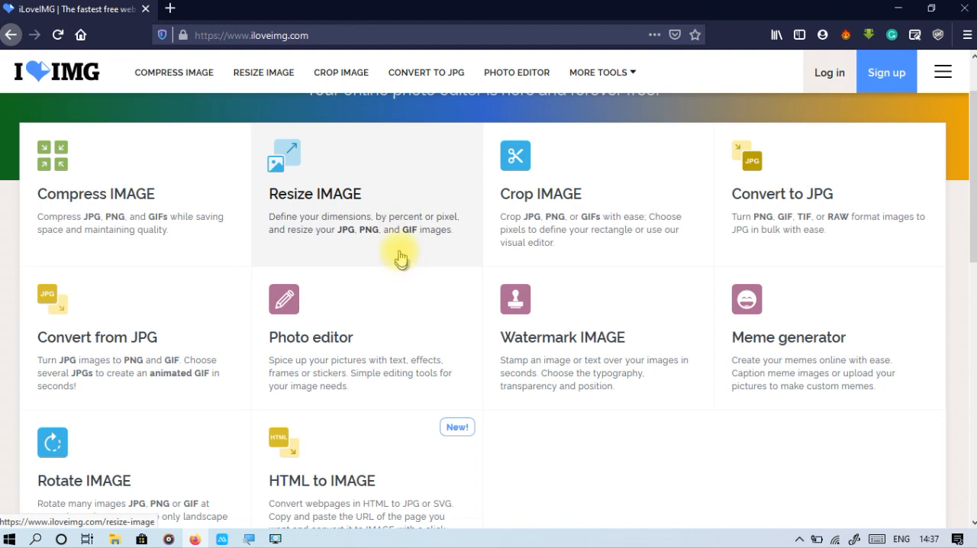
{"action": "scroll", "coordinate": [406, 258], "scroll_direction": "down", "scroll_amount": 2}
{"action": "scroll", "coordinate": [114, 172], "scroll_direction": "up", "scroll_amount": 2}
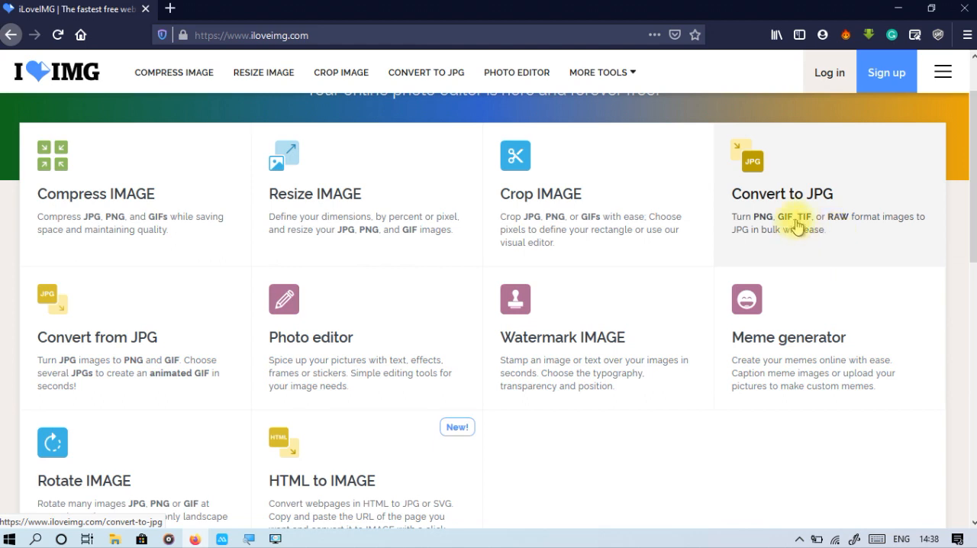
{"action": "scroll", "coordinate": [796, 236], "scroll_direction": "down", "scroll_amount": 1}
{"action": "scroll", "coordinate": [796, 236], "scroll_direction": "down", "scroll_amount": 2}
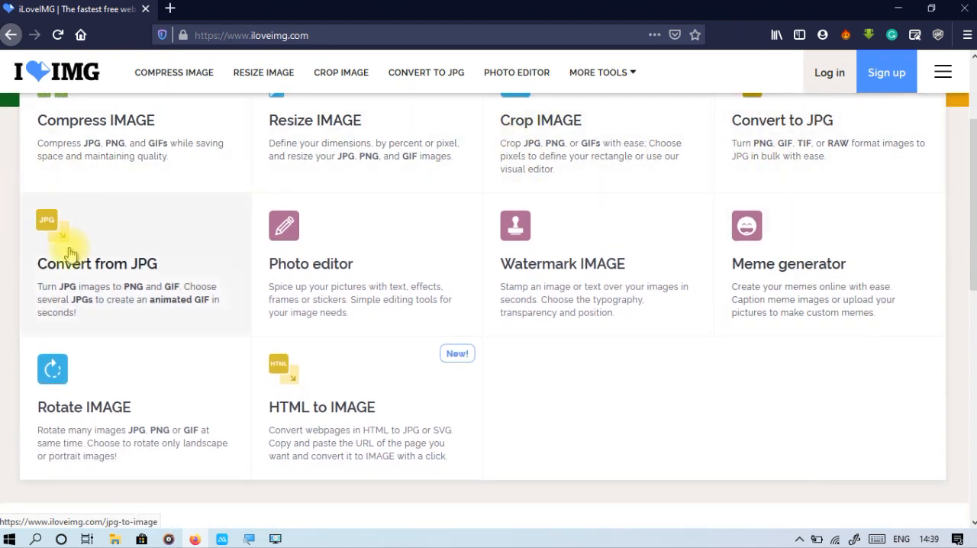
{"action": "scroll", "coordinate": [126, 282], "scroll_direction": "up", "scroll_amount": 3}
{"action": "scroll", "coordinate": [148, 338], "scroll_direction": "down", "scroll_amount": 2}
{"action": "scroll", "coordinate": [146, 340], "scroll_direction": "down", "scroll_amount": 2}
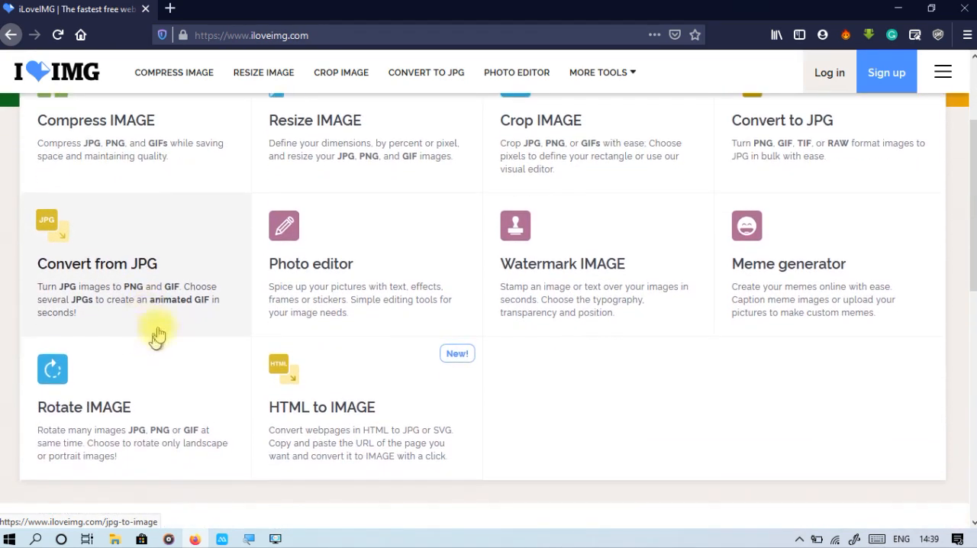
{"action": "scroll", "coordinate": [181, 320], "scroll_direction": "down", "scroll_amount": 2}
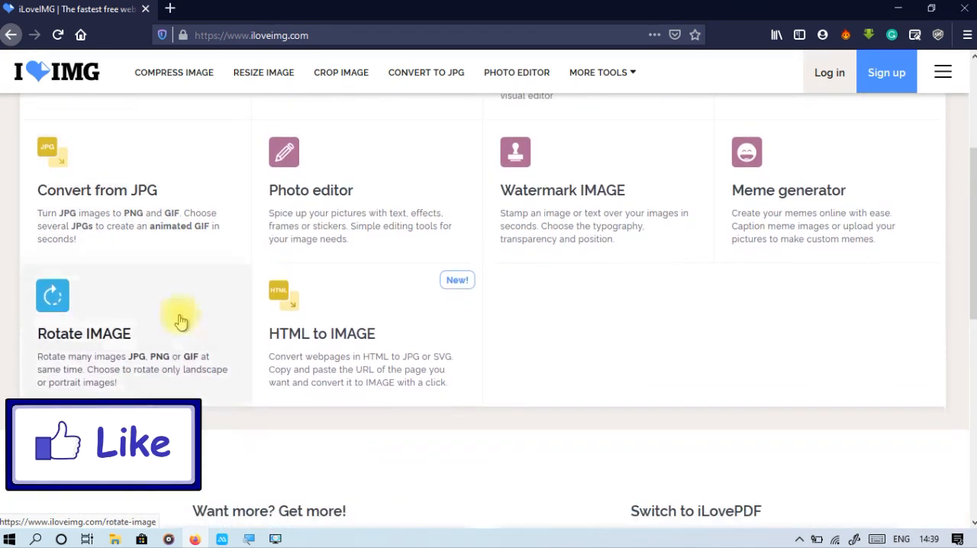
{"action": "scroll", "coordinate": [92, 204], "scroll_direction": "up", "scroll_amount": 2}
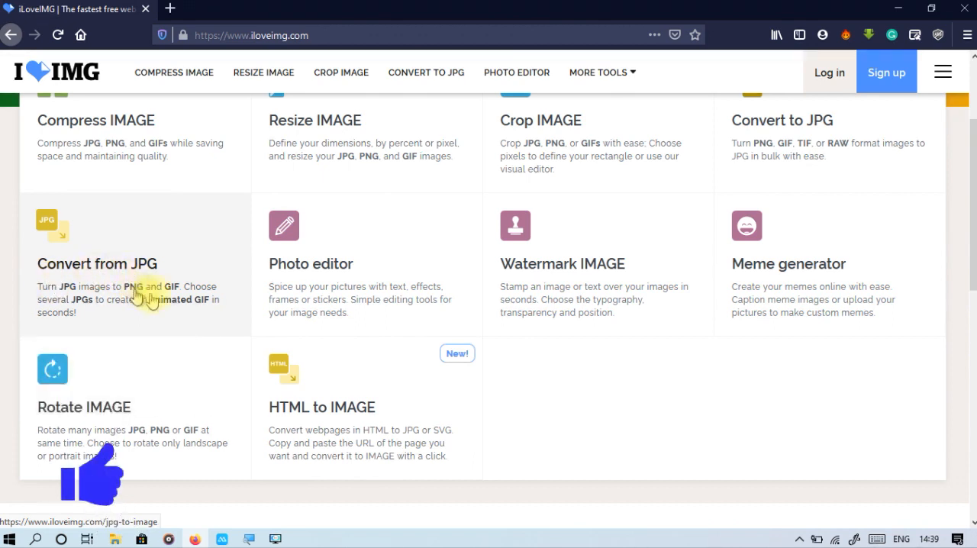
{"action": "scroll", "coordinate": [172, 298], "scroll_direction": "up", "scroll_amount": 1}
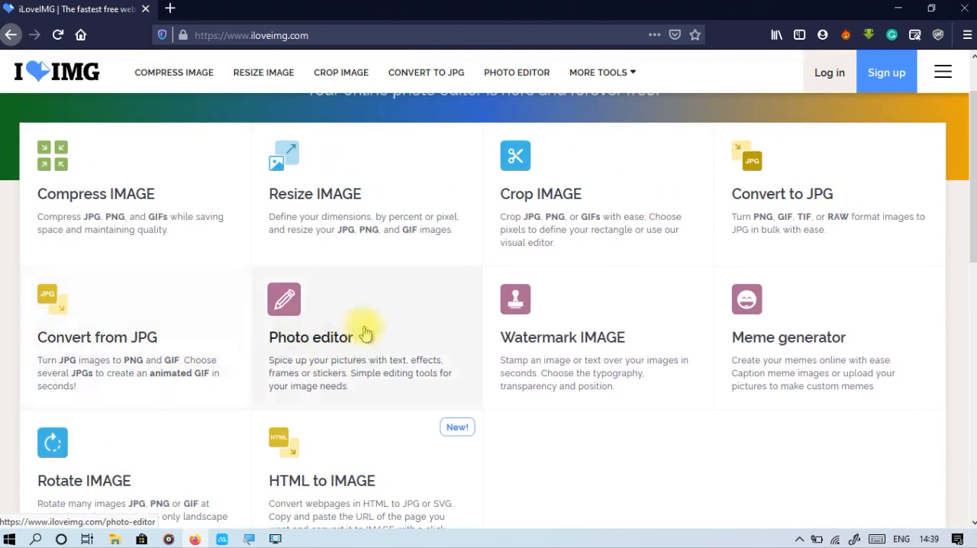
{"action": "scroll", "coordinate": [363, 320], "scroll_direction": "down", "scroll_amount": 1}
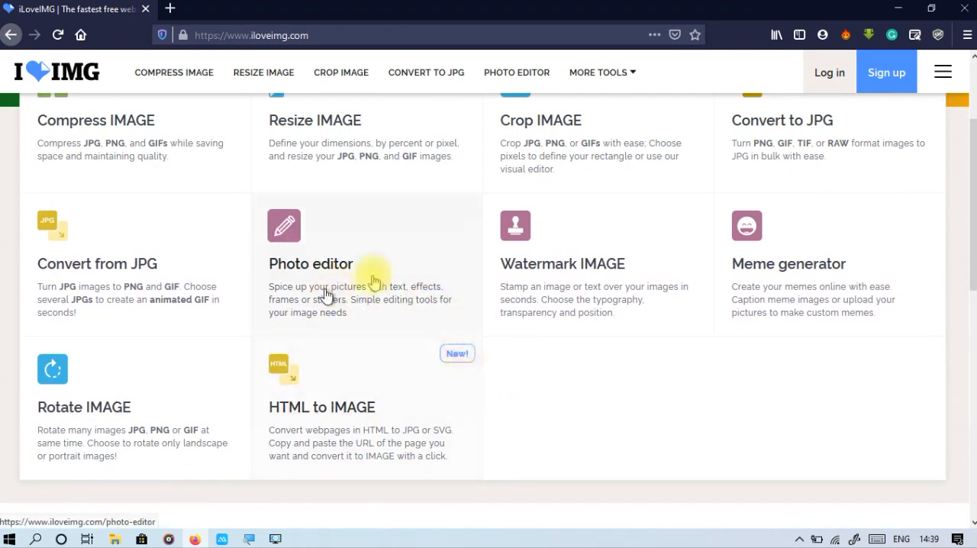
Open the Photo editor tool and load the image IMG-20191013-WA0001 from New folder on the Desktop.
{"action": "left_click", "coordinate": [349, 265]}
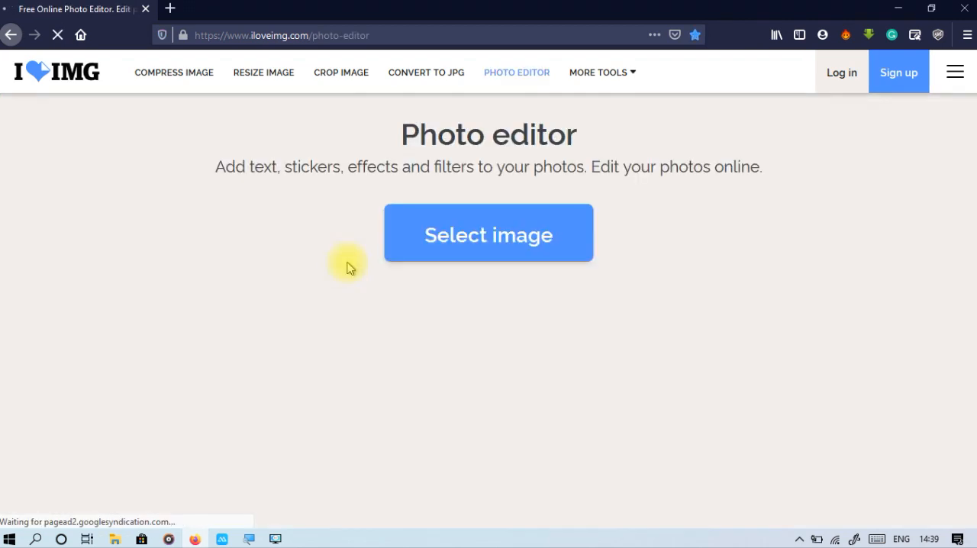
{"action": "left_click", "coordinate": [519, 239]}
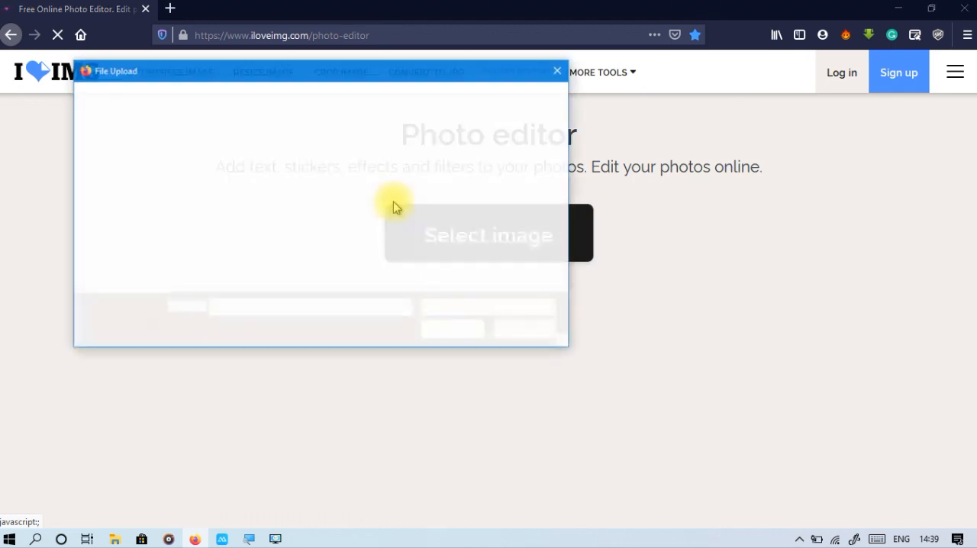
{"action": "left_click", "coordinate": [217, 221]}
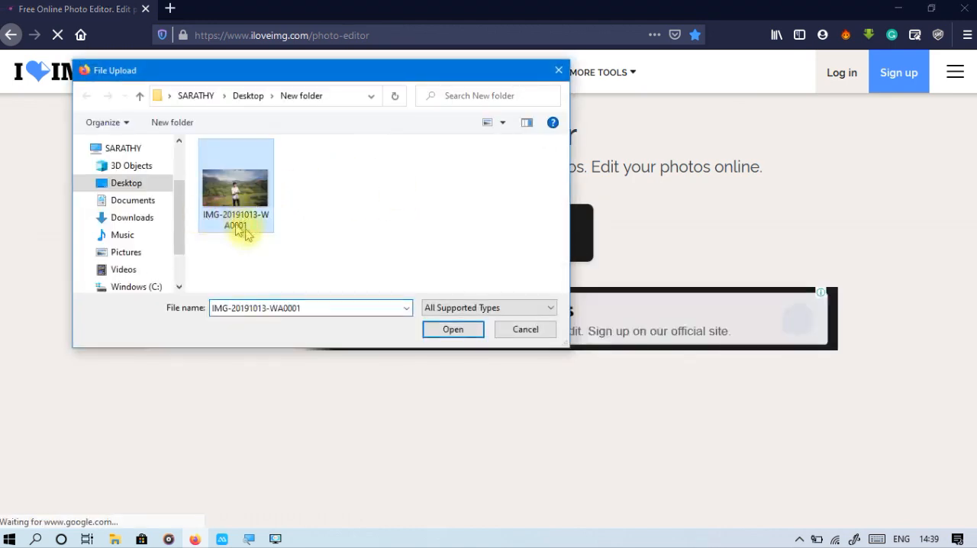
{"action": "left_click", "coordinate": [465, 334]}
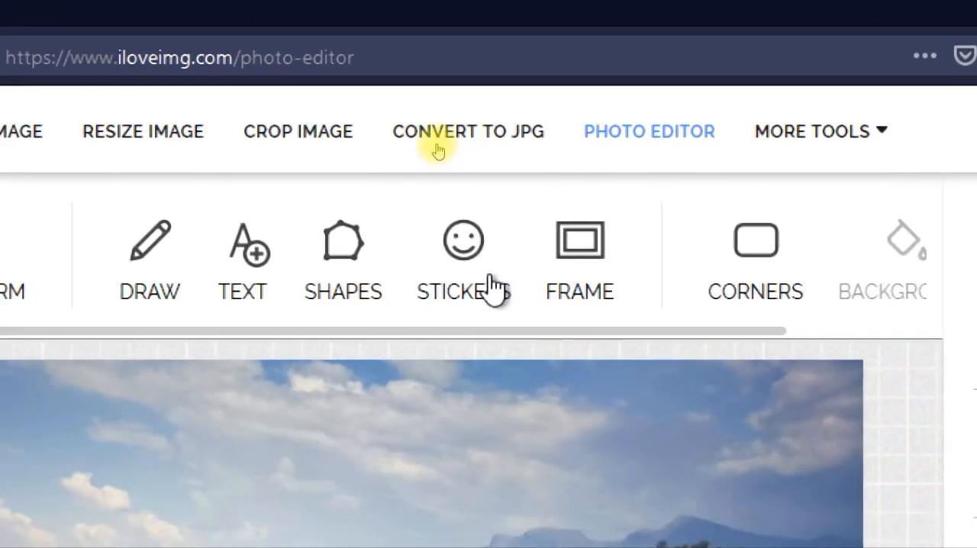
Add a tall, puffy cloud sticker, tilt it slightly clockwise and place it in the sky above the photo's left-hand hills.
{"action": "left_click", "coordinate": [462, 284]}
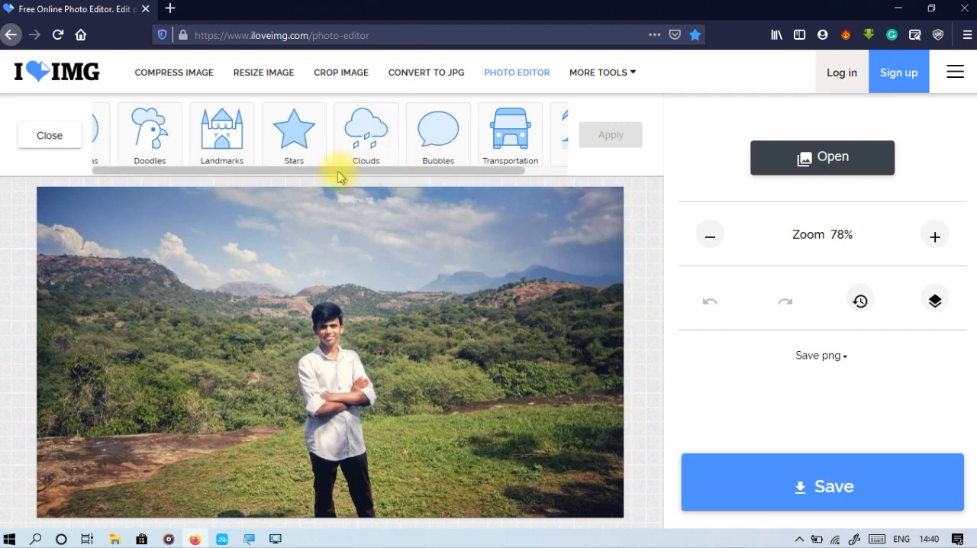
{"action": "mouse_move", "coordinate": [378, 172]}
{"action": "left_mouse_down"}
{"action": "mouse_move", "coordinate": [463, 175]}
{"action": "mouse_move", "coordinate": [390, 179]}
{"action": "mouse_move", "coordinate": [414, 190]}
{"action": "mouse_move", "coordinate": [372, 185]}
{"action": "left_mouse_up"}
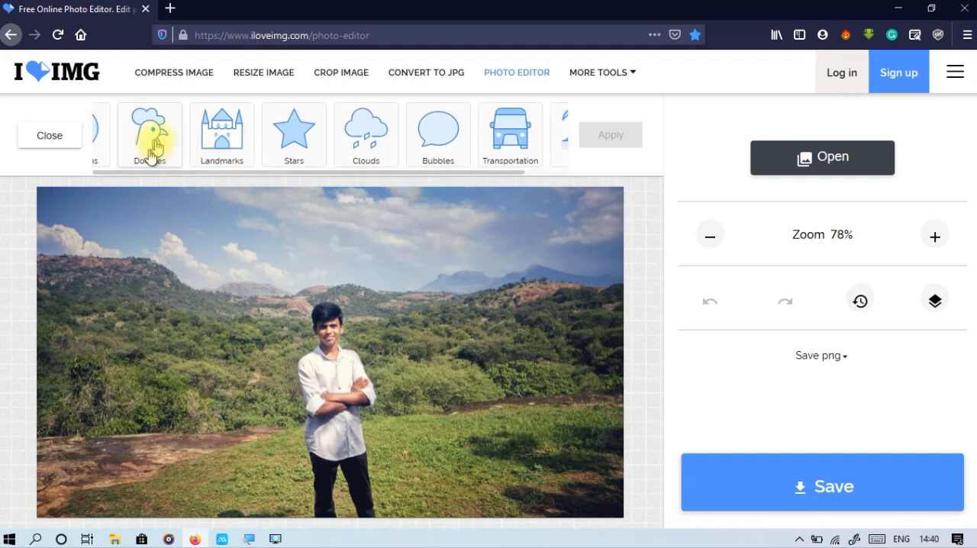
{"action": "left_click", "coordinate": [363, 134]}
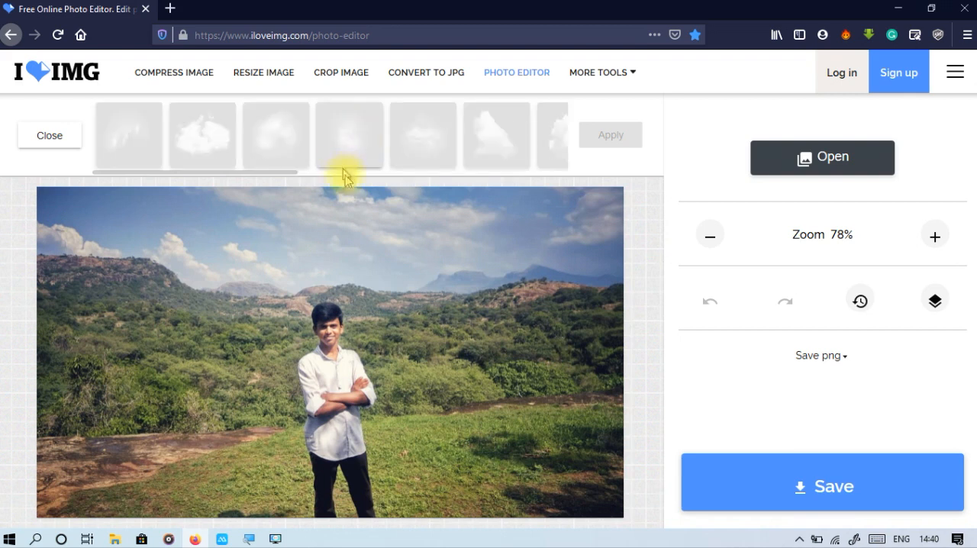
{"action": "left_click", "coordinate": [344, 173]}
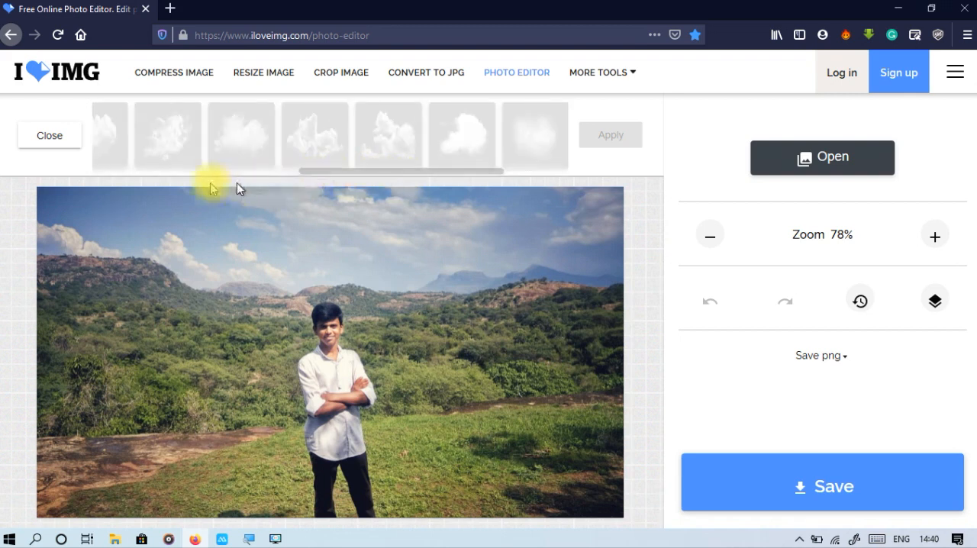
{"action": "left_click_drag", "start_coordinate": [385, 173], "coordinate": [151, 173]}
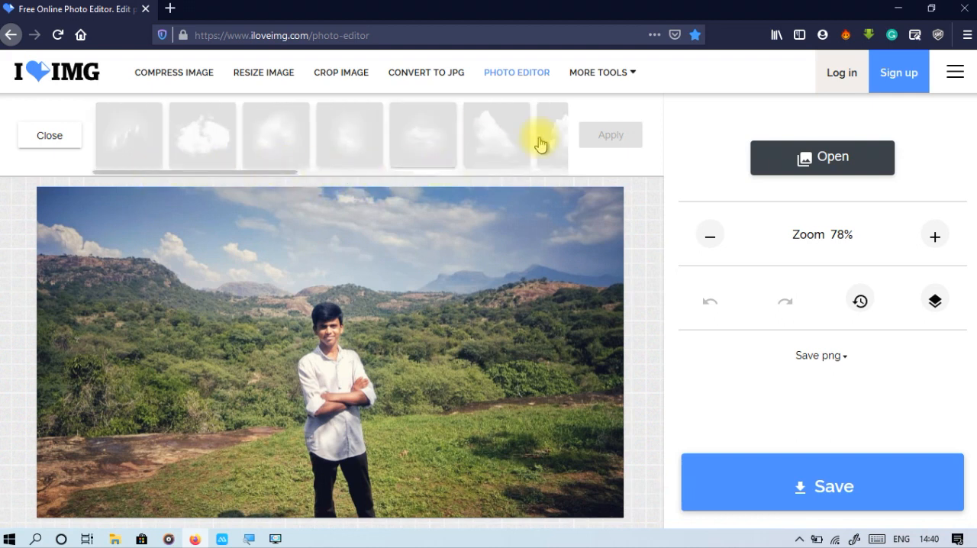
{"action": "left_click", "coordinate": [507, 140]}
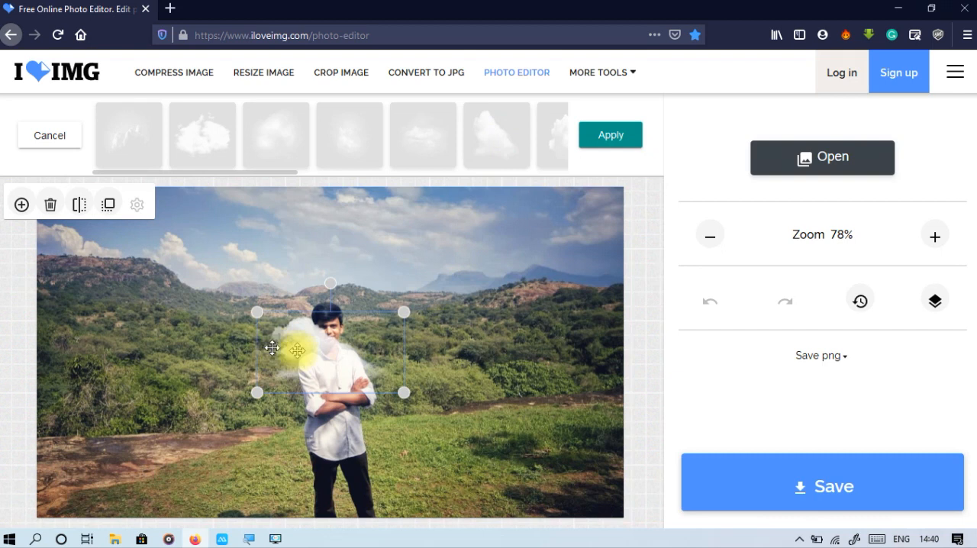
{"action": "left_click_drag", "start_coordinate": [335, 321], "coordinate": [240, 232]}
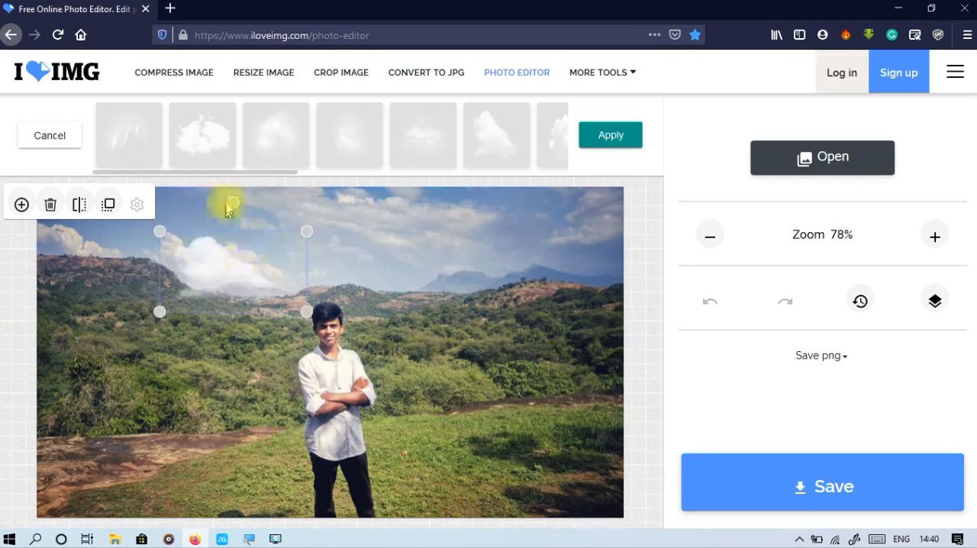
{"action": "left_click_drag", "start_coordinate": [231, 199], "coordinate": [240, 199]}
{"action": "left_click_drag", "start_coordinate": [223, 257], "coordinate": [212, 227]}
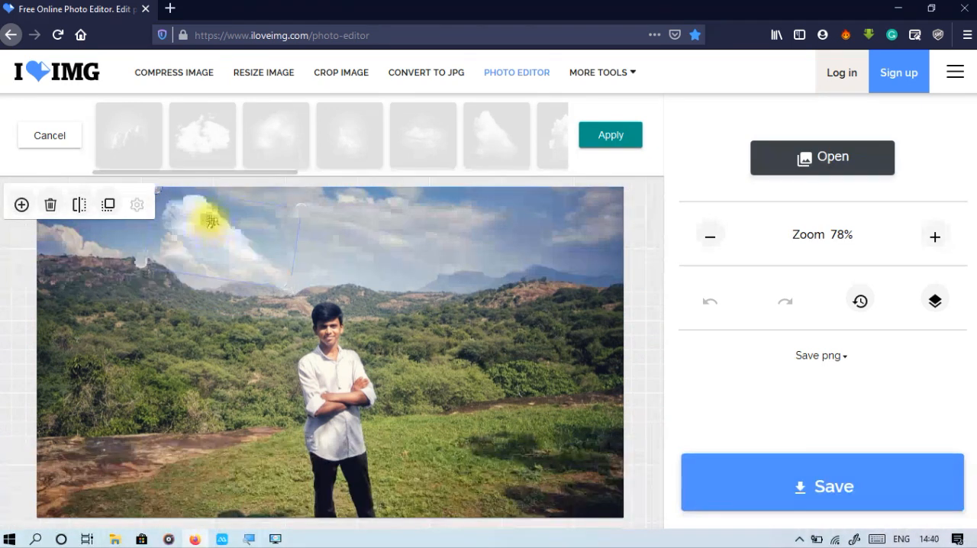
{"action": "left_click", "coordinate": [346, 262]}
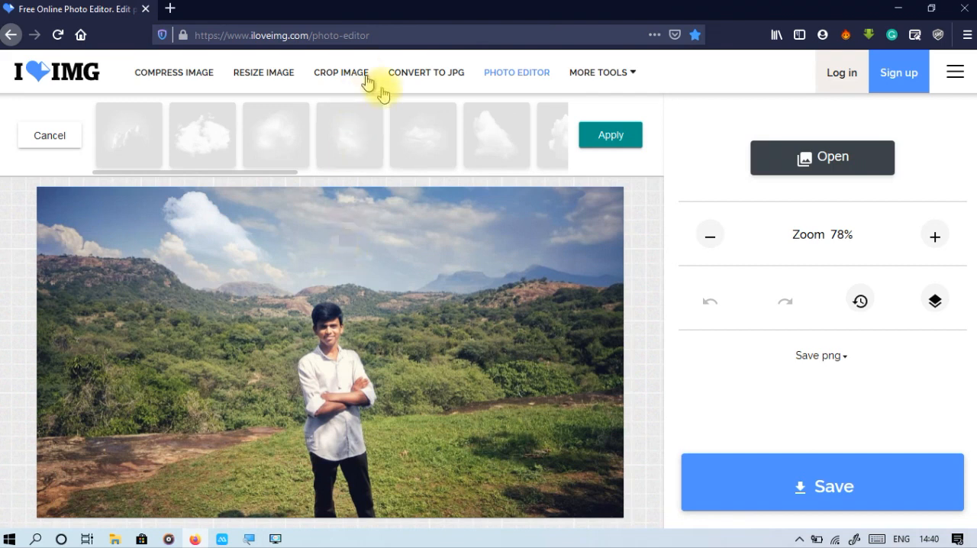
Add two more cloud stickers, a wispy one in the upper-right sky and a fluffy one at the top centre, and apply them.
{"action": "left_click", "coordinate": [440, 150]}
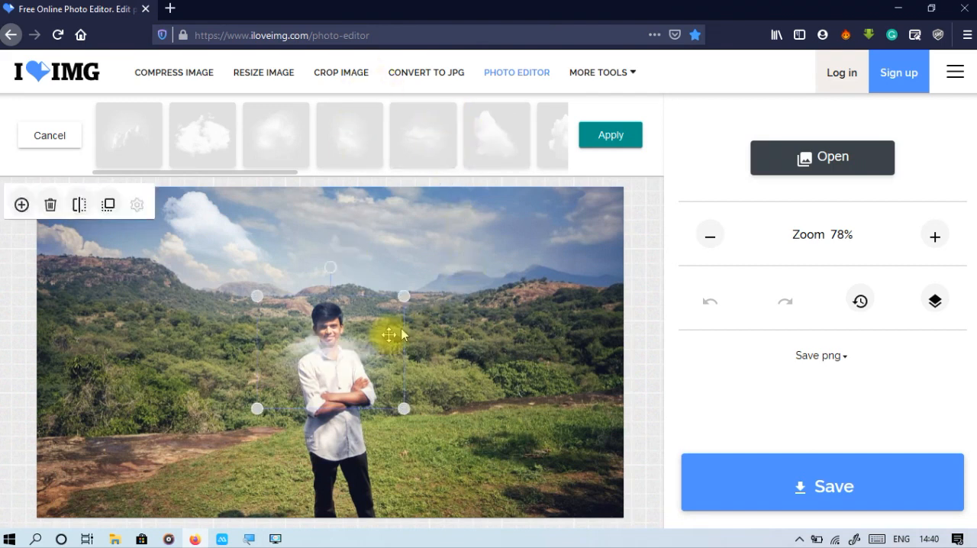
{"action": "left_click_drag", "start_coordinate": [410, 306], "coordinate": [546, 202]}
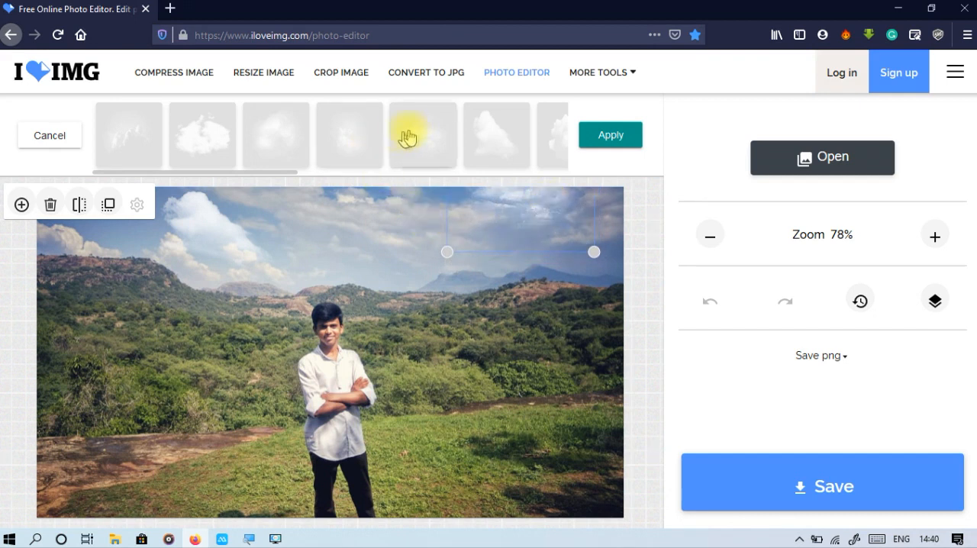
{"action": "left_click", "coordinate": [226, 145]}
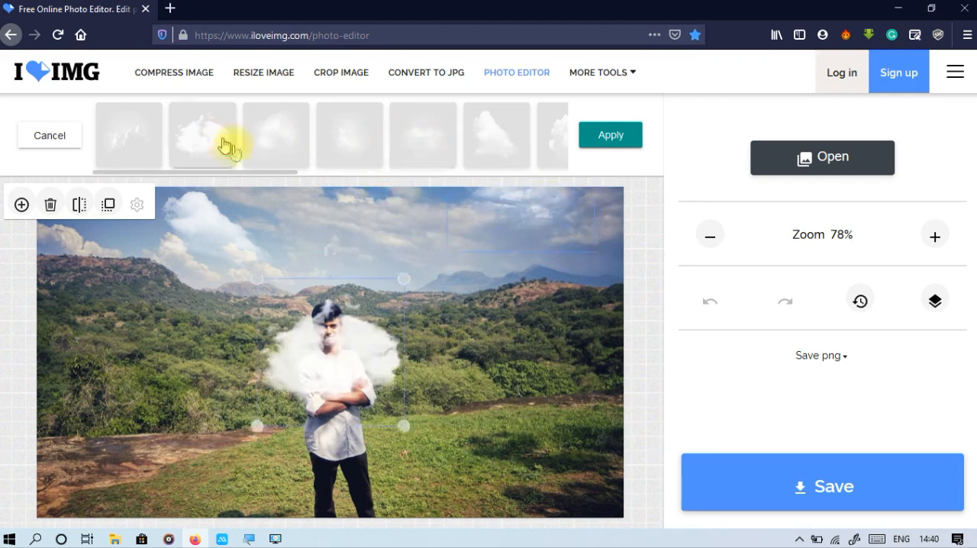
{"action": "left_click_drag", "start_coordinate": [377, 350], "coordinate": [428, 179]}
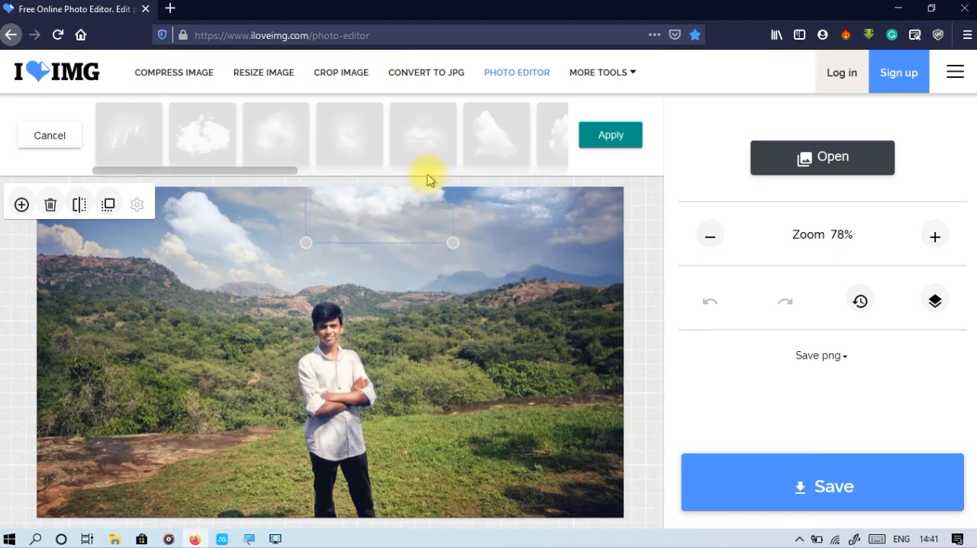
{"action": "left_click", "coordinate": [434, 292]}
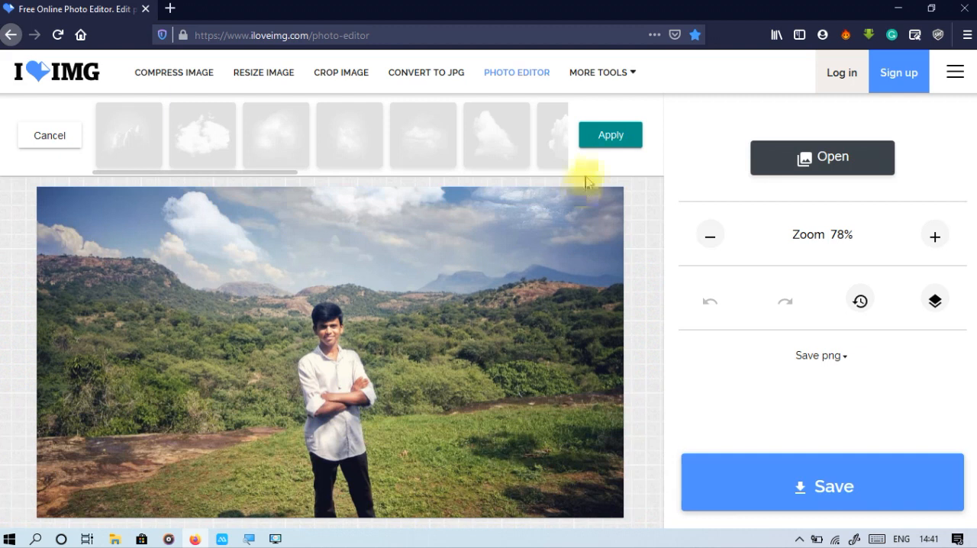
{"action": "left_click", "coordinate": [614, 143]}
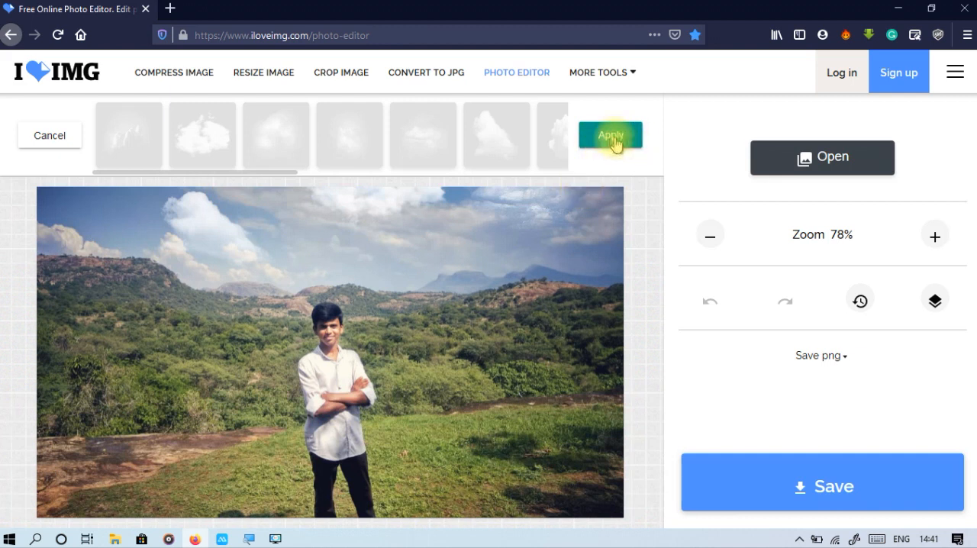
{"action": "key", "text": "super"}
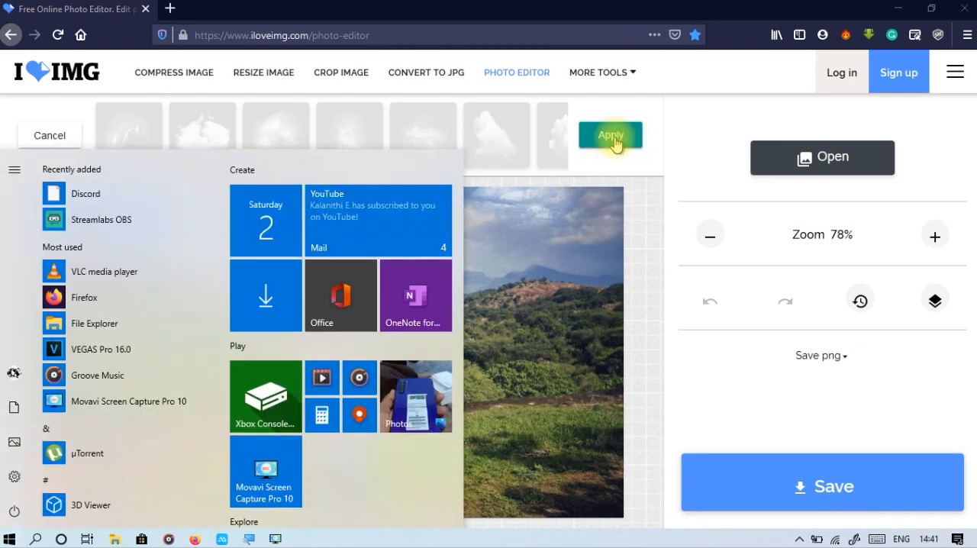
{"action": "key", "text": "super+plus"}
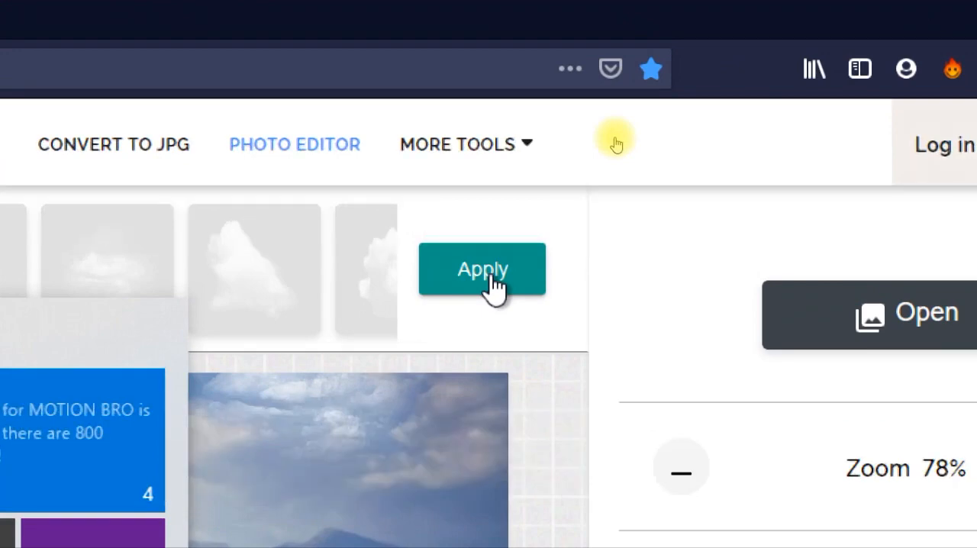
{"action": "left_click", "coordinate": [490, 276]}
{"action": "key", "text": "super+minus"}
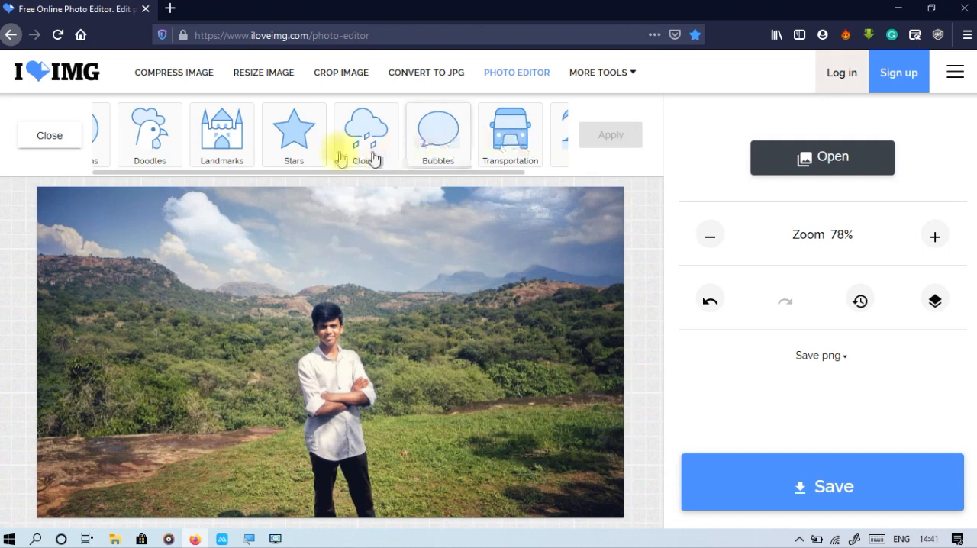
Add the clock tower sticker from Landmarks, shrink it to stand on the ridge at the photo's upper left, and apply it.
{"action": "left_click", "coordinate": [241, 160]}
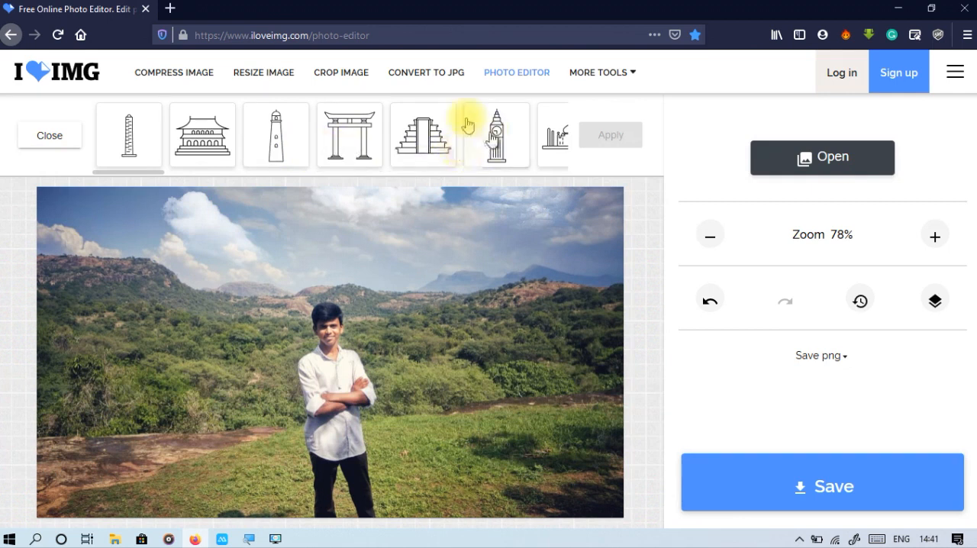
{"action": "left_click", "coordinate": [496, 156]}
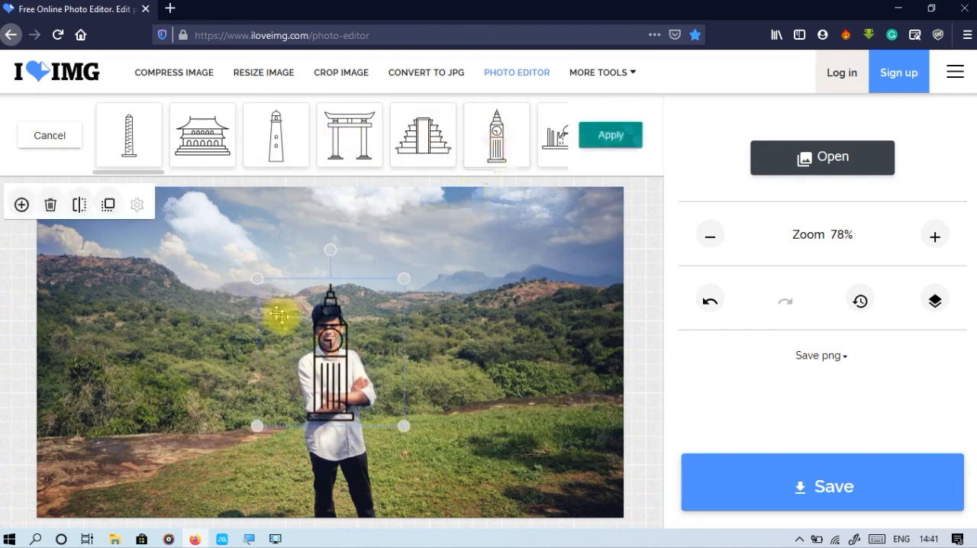
{"action": "left_click_drag", "start_coordinate": [323, 359], "coordinate": [117, 233]}
{"action": "left_click_drag", "start_coordinate": [206, 288], "coordinate": [174, 261]}
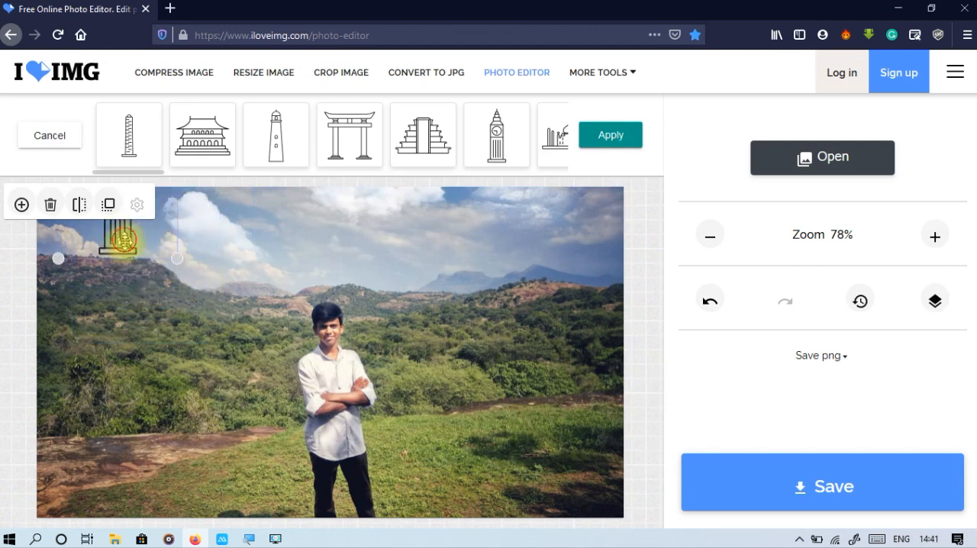
{"action": "left_click_drag", "start_coordinate": [120, 237], "coordinate": [142, 279]}
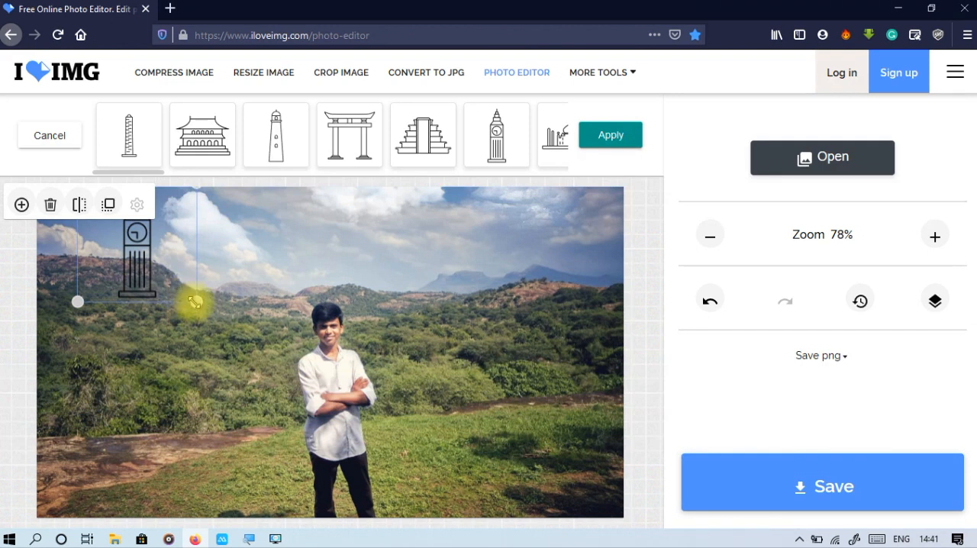
{"action": "left_click_drag", "start_coordinate": [195, 301], "coordinate": [164, 266]}
{"action": "left_click_drag", "start_coordinate": [118, 244], "coordinate": [121, 238]}
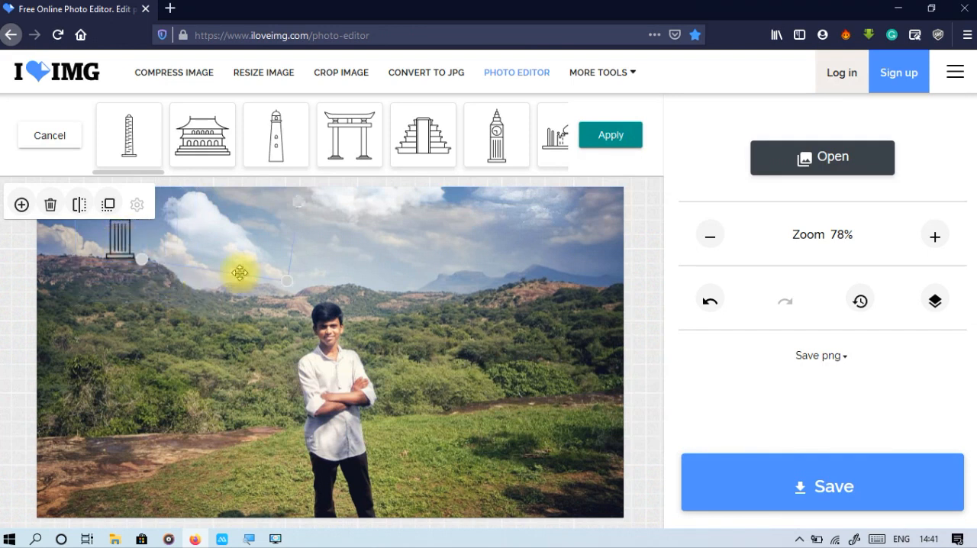
{"action": "left_click", "coordinate": [181, 375]}
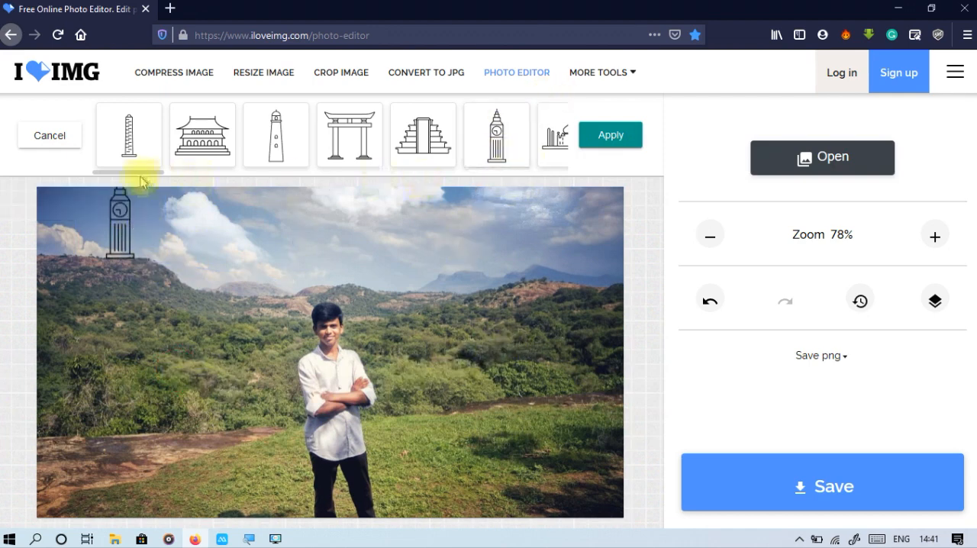
{"action": "left_click_drag", "start_coordinate": [135, 174], "coordinate": [238, 178]}
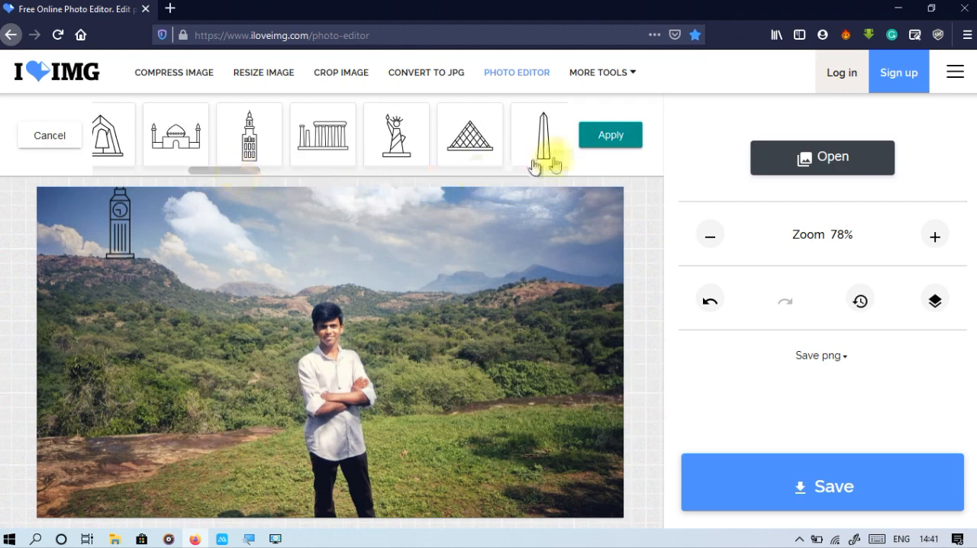
{"action": "left_click", "coordinate": [601, 142]}
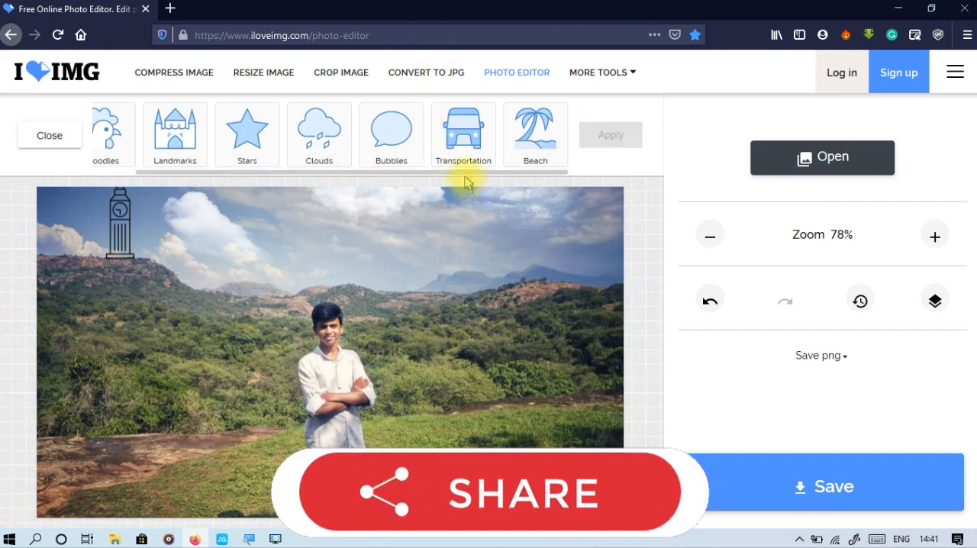
Add the white rectangular speech bubble sticker from Bubbles, place it just above and beside the man's head, and apply it.
{"action": "left_click", "coordinate": [389, 137]}
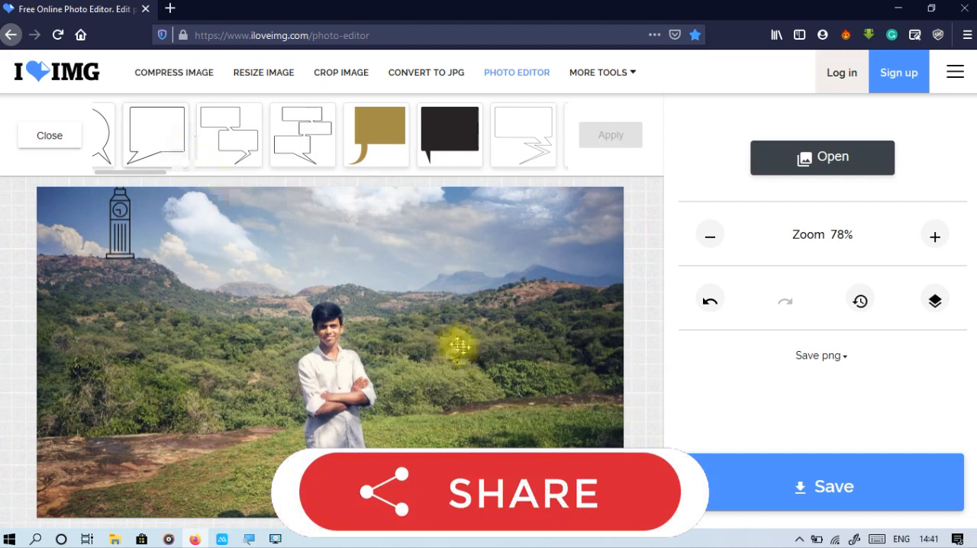
{"action": "left_click", "coordinate": [142, 136]}
{"action": "left_click_drag", "start_coordinate": [378, 391], "coordinate": [448, 314]}
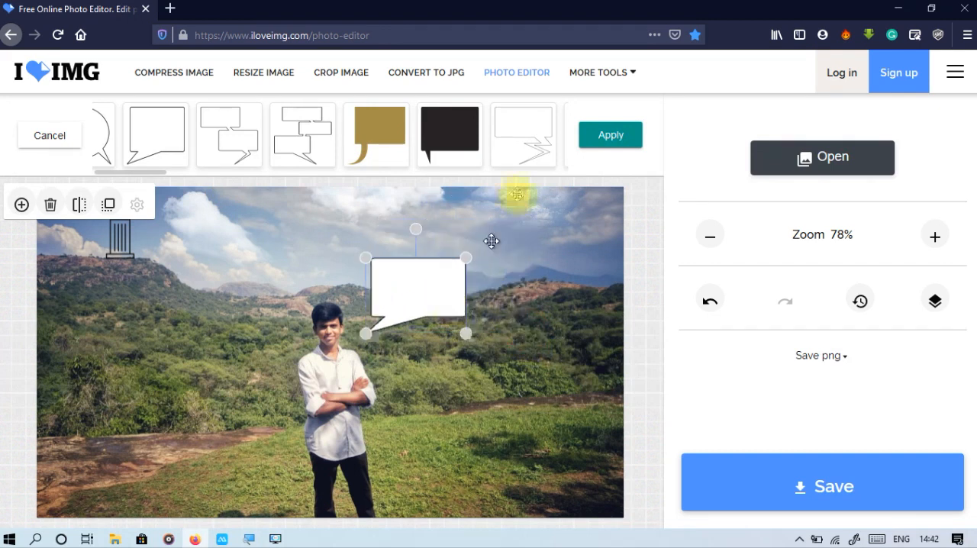
{"action": "left_click", "coordinate": [611, 135]}
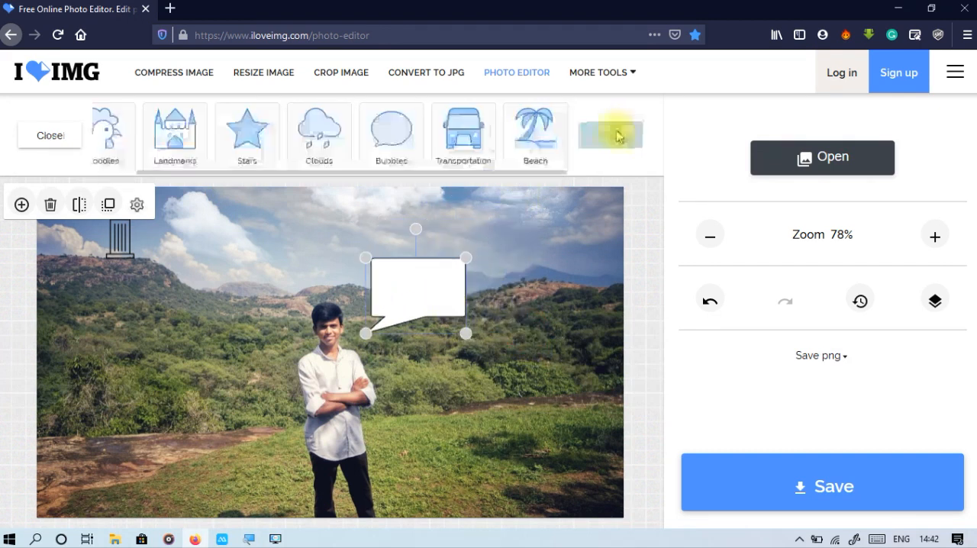
{"action": "left_click", "coordinate": [37, 139]}
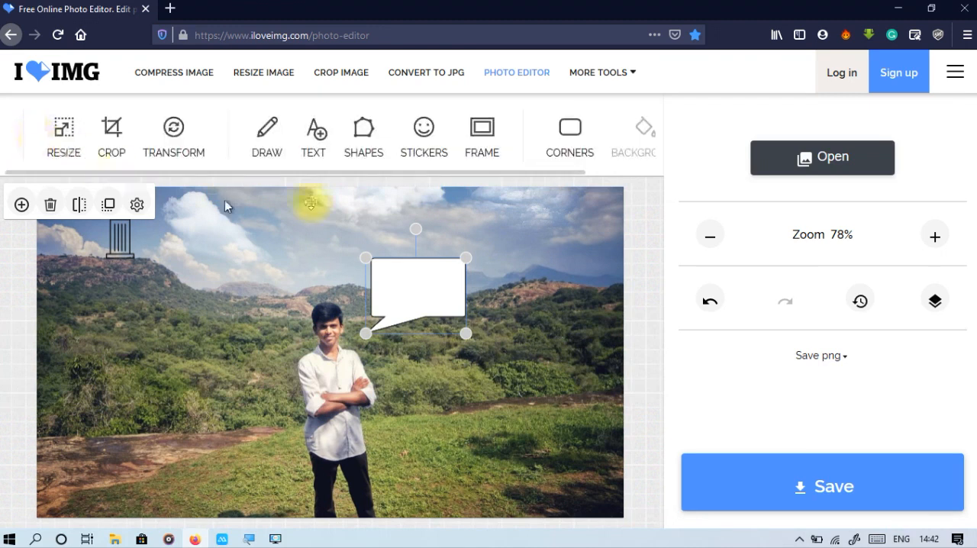
{"action": "left_click", "coordinate": [377, 165]}
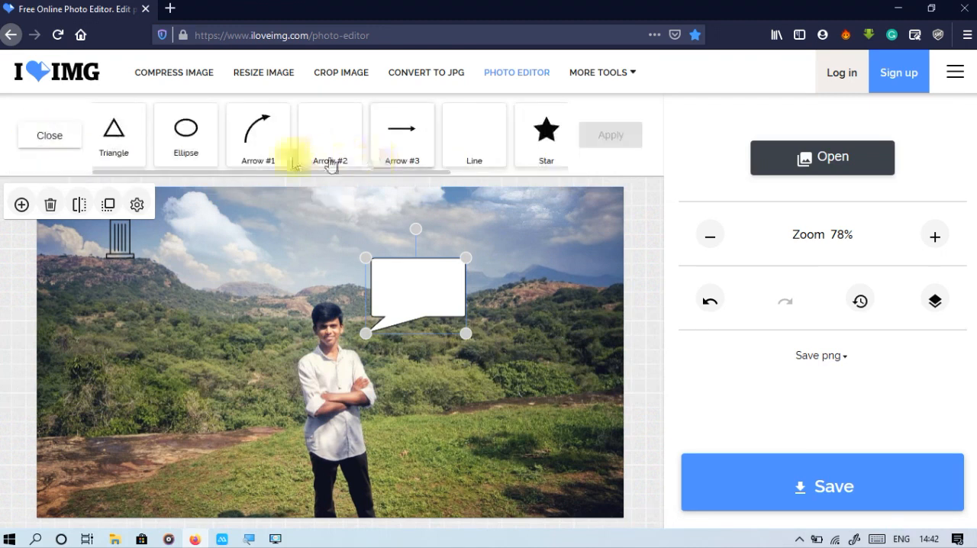
{"action": "left_click_drag", "start_coordinate": [171, 170], "coordinate": [322, 182]}
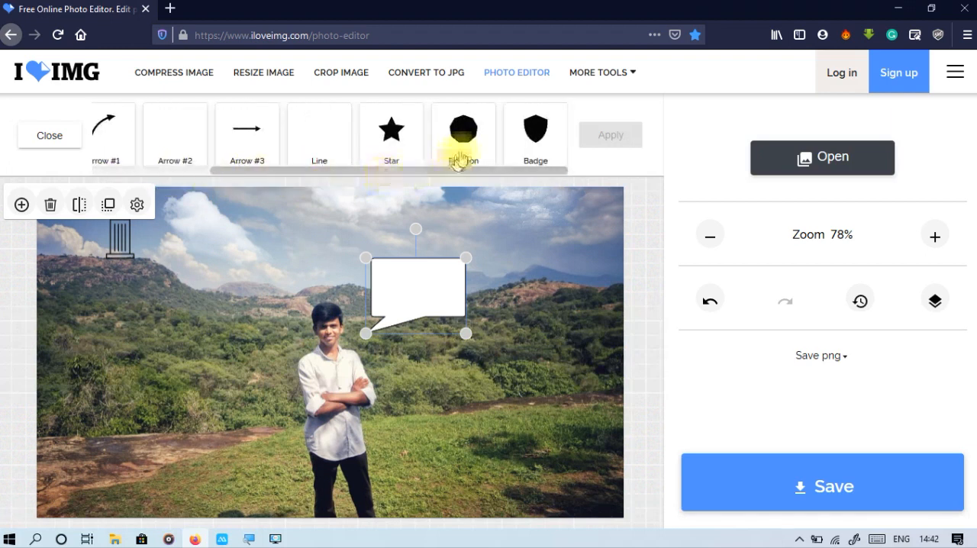
{"action": "left_click_drag", "start_coordinate": [447, 170], "coordinate": [313, 197]}
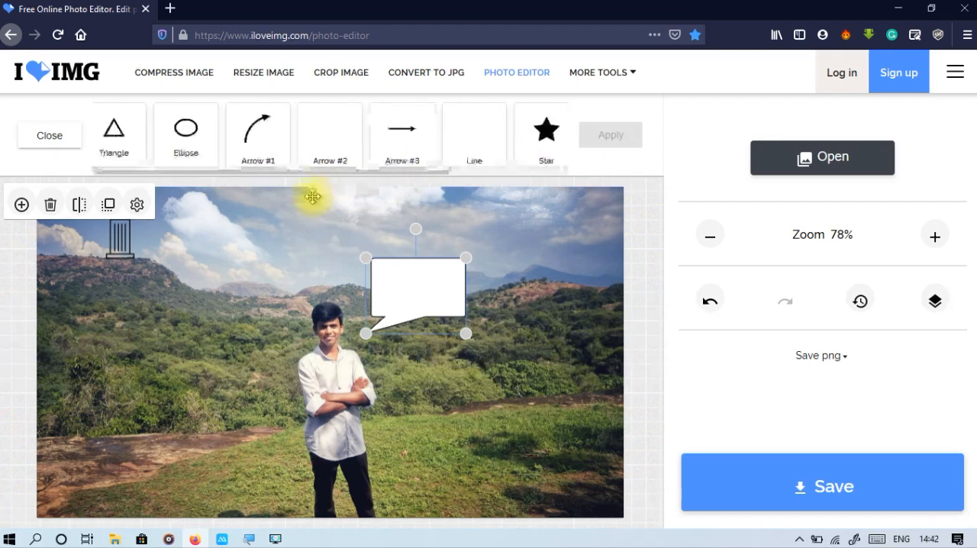
{"action": "left_click", "coordinate": [43, 153]}
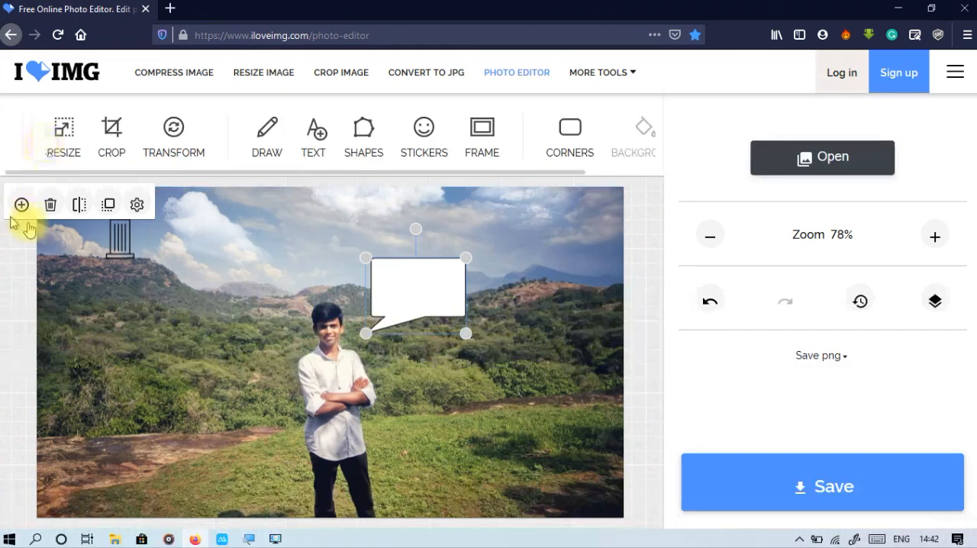
{"action": "left_click", "coordinate": [274, 266]}
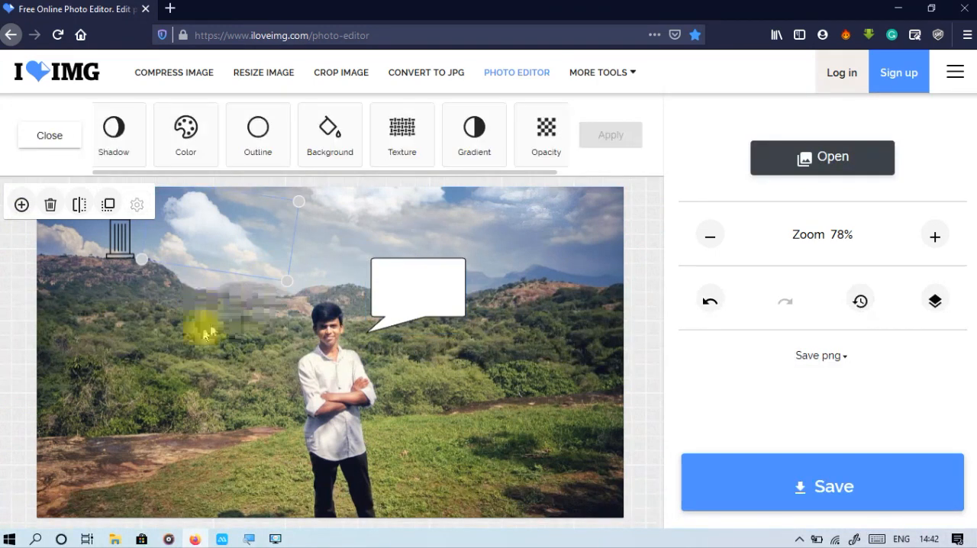
{"action": "left_click", "coordinate": [395, 288]}
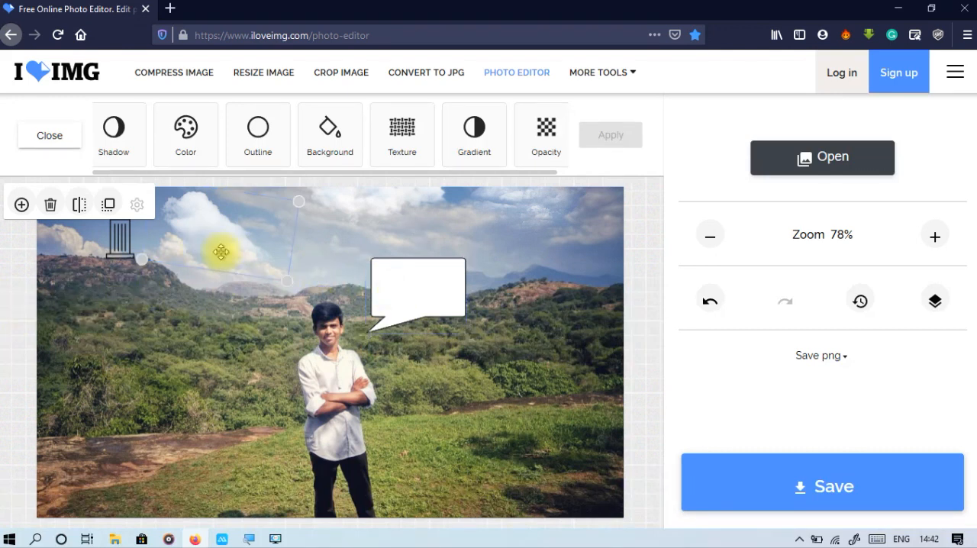
{"action": "left_click", "coordinate": [224, 312]}
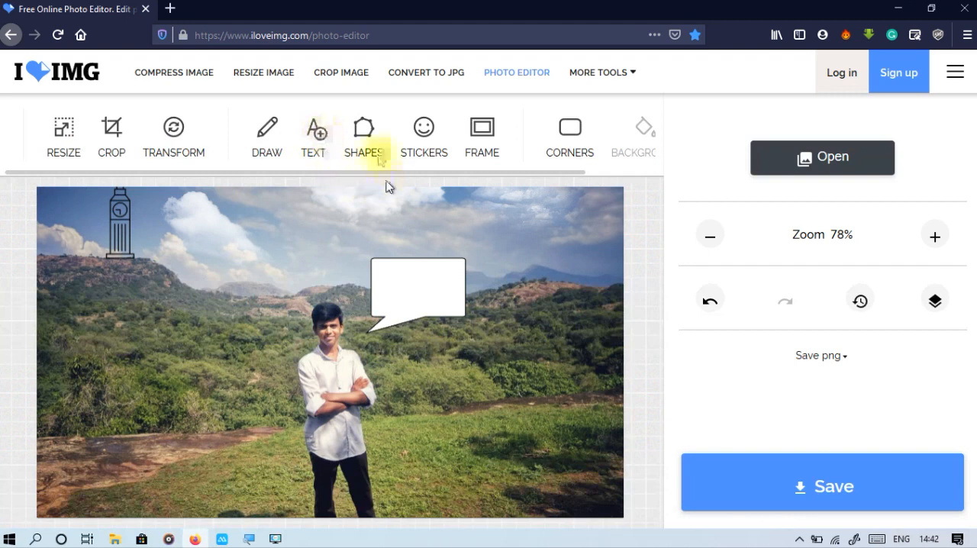
Browse the handwriting styles in Google Fonts for the text tool and close the font list.
{"action": "left_click", "coordinate": [311, 138]}
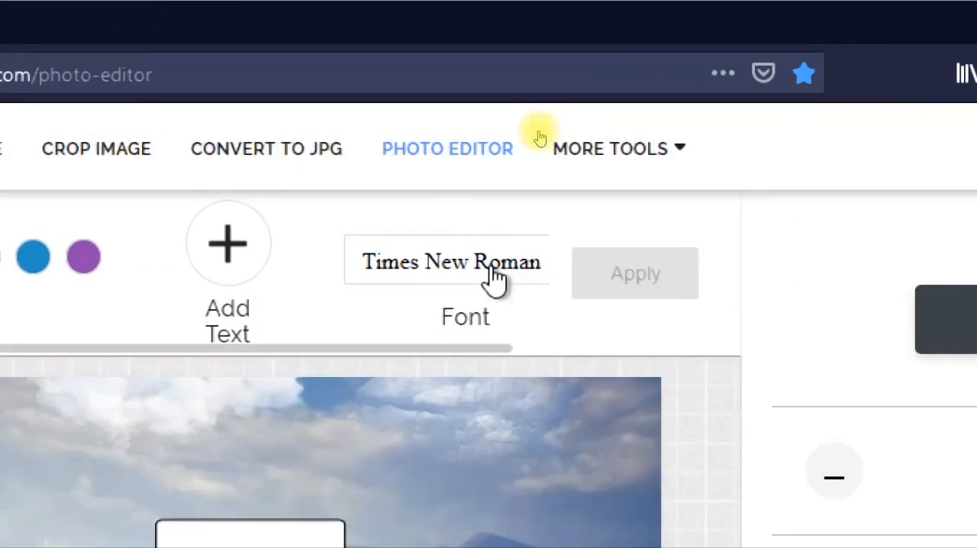
{"action": "left_click", "coordinate": [495, 279]}
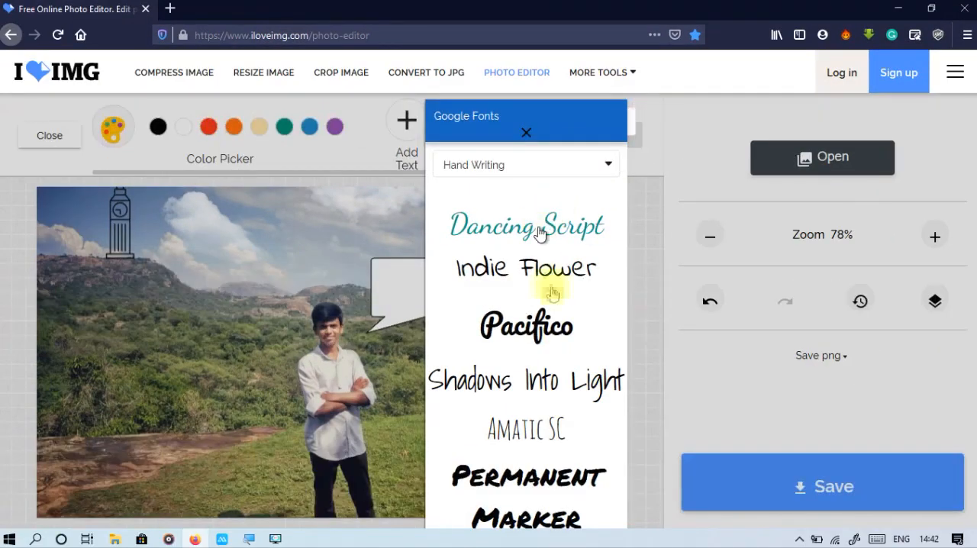
{"action": "left_click", "coordinate": [584, 493]}
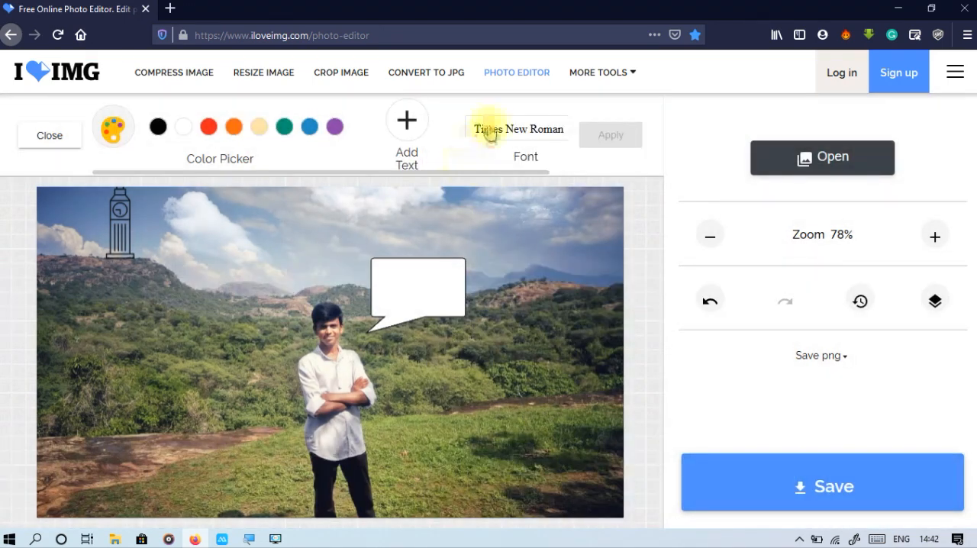
Add a Times New Roman placeholder text, shrink it and place it over the white speech bubble.
{"action": "left_click", "coordinate": [406, 130]}
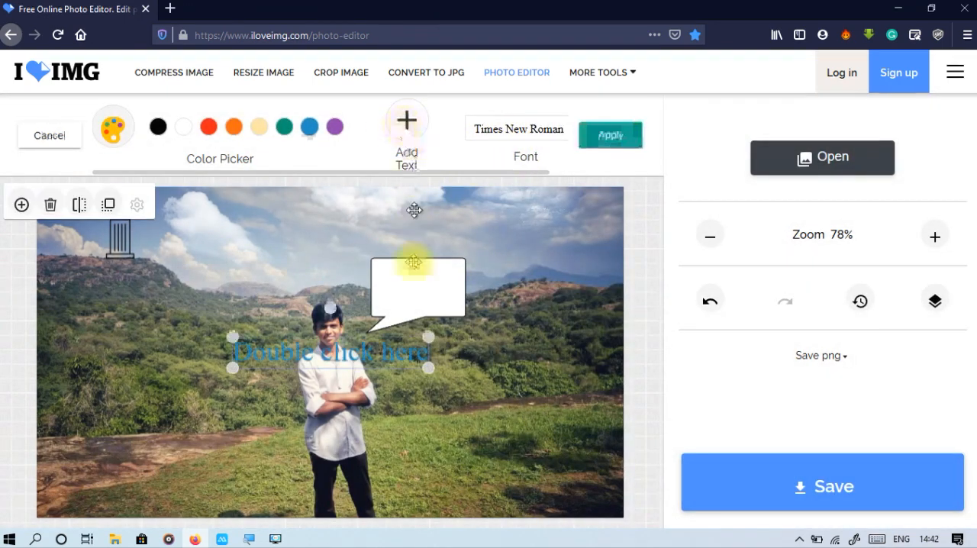
{"action": "double_click", "coordinate": [369, 359]}
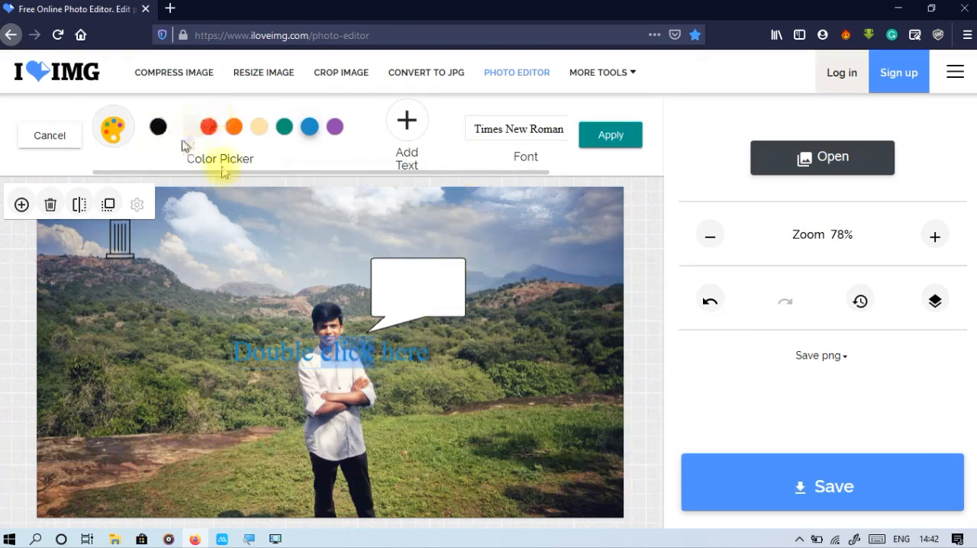
{"action": "left_click", "coordinate": [404, 397]}
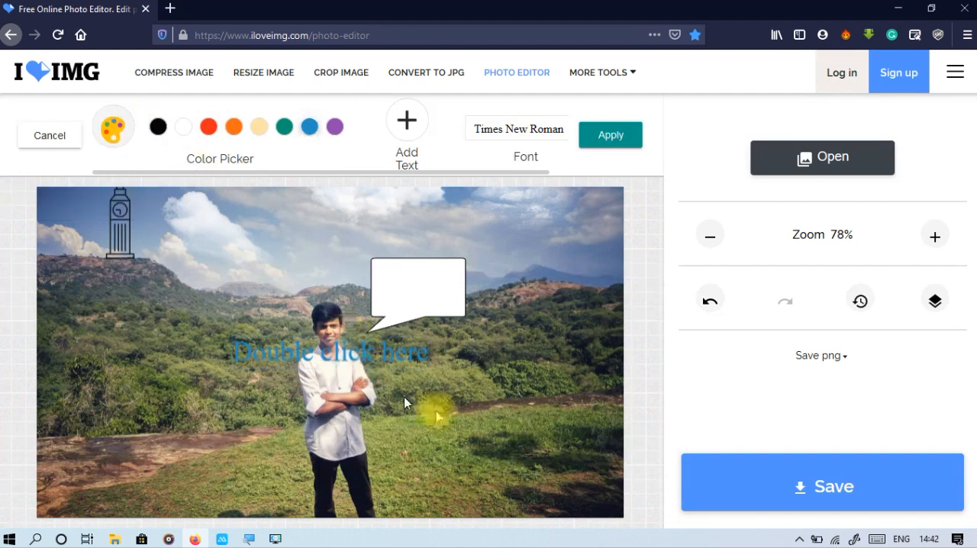
{"action": "left_click", "coordinate": [394, 350]}
{"action": "left_click_drag", "start_coordinate": [394, 350], "coordinate": [414, 288]}
{"action": "left_click_drag", "start_coordinate": [349, 268], "coordinate": [405, 278]}
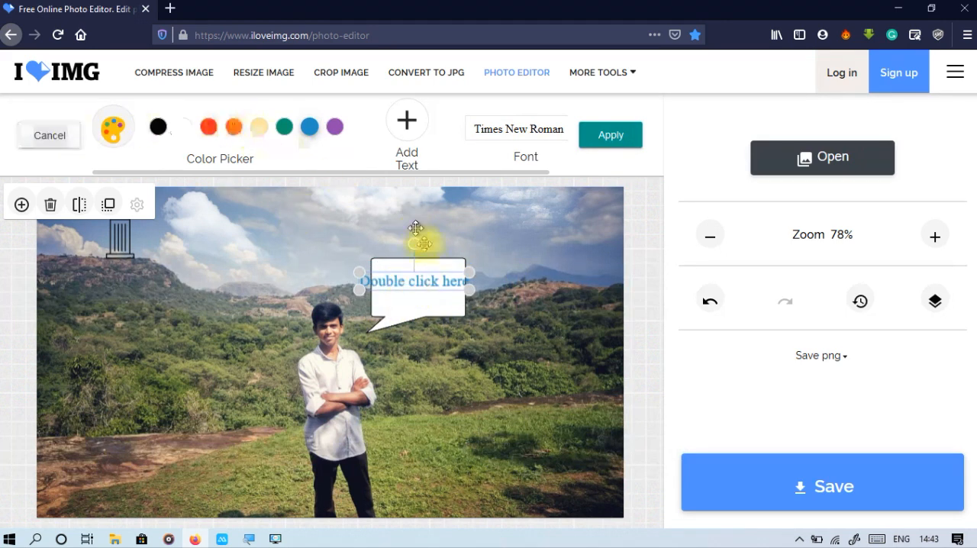
Try recolouring the placeholder text orange and shrinking it to fit inside the speech bubble, and discard the text.
{"action": "double_click", "coordinate": [437, 279]}
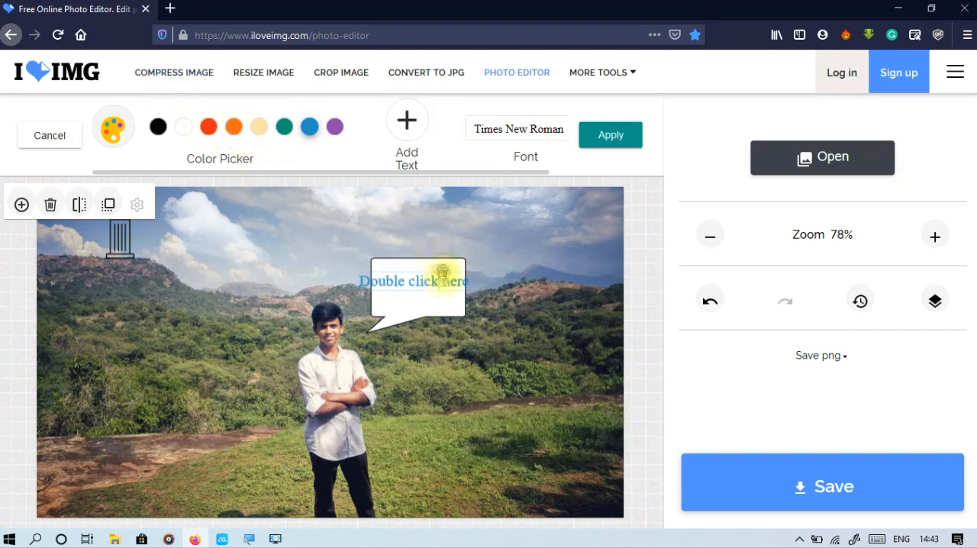
{"action": "left_click_drag", "start_coordinate": [461, 282], "coordinate": [385, 285]}
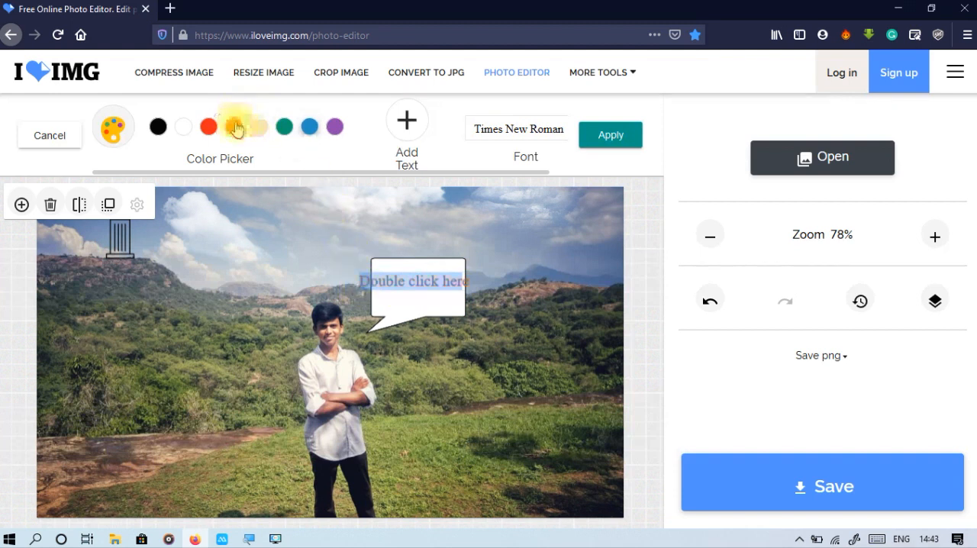
{"action": "left_click", "coordinate": [443, 308]}
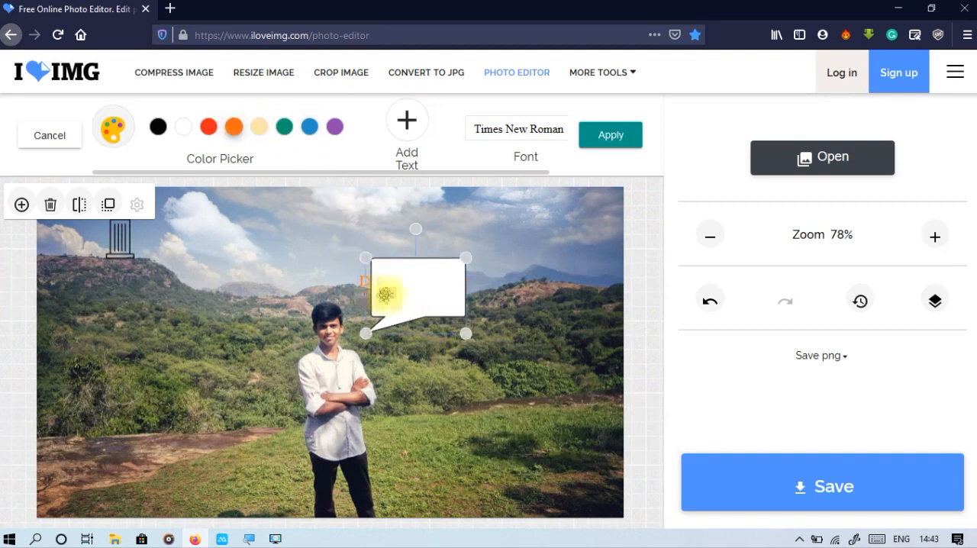
{"action": "left_click", "coordinate": [361, 283]}
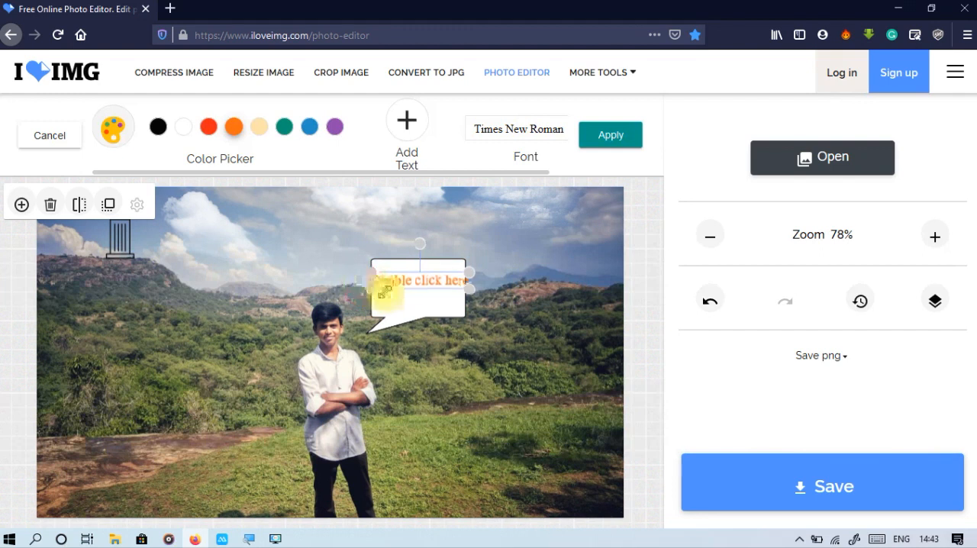
{"action": "mouse_move", "coordinate": [395, 293]}
{"action": "left_mouse_down"}
{"action": "mouse_move", "coordinate": [421, 284]}
{"action": "mouse_move", "coordinate": [410, 290]}
{"action": "left_mouse_up"}
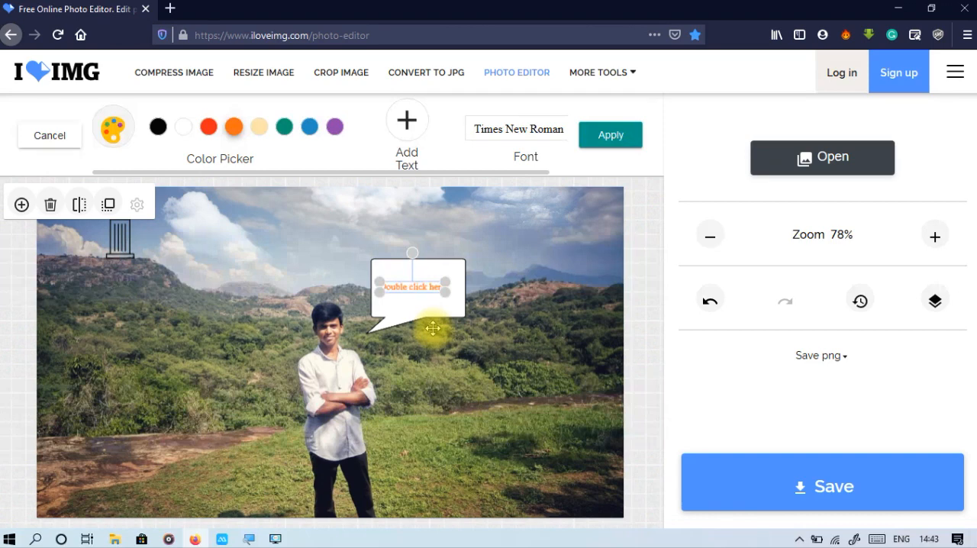
{"action": "left_click", "coordinate": [50, 135]}
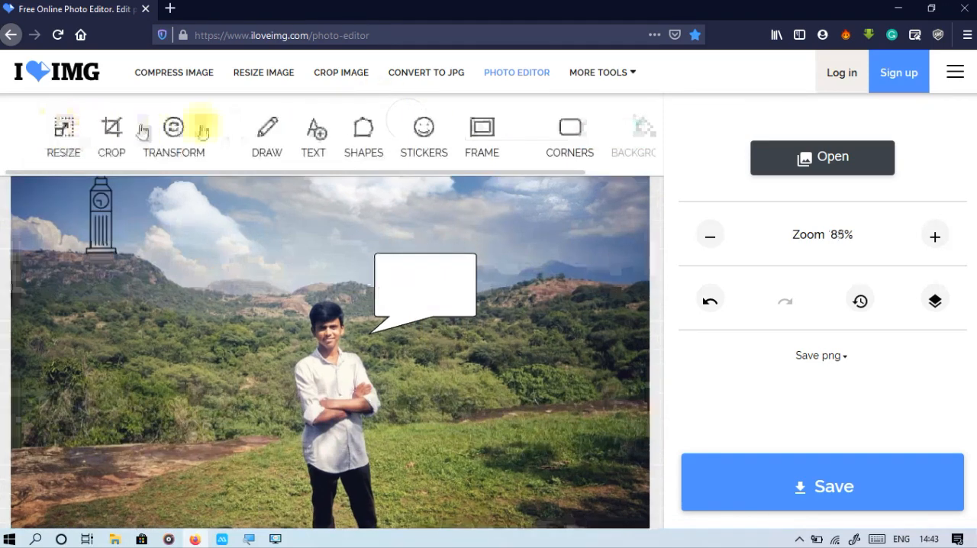
Put the Grunge #1 frame around the photo and apply it.
{"action": "left_click", "coordinate": [469, 142]}
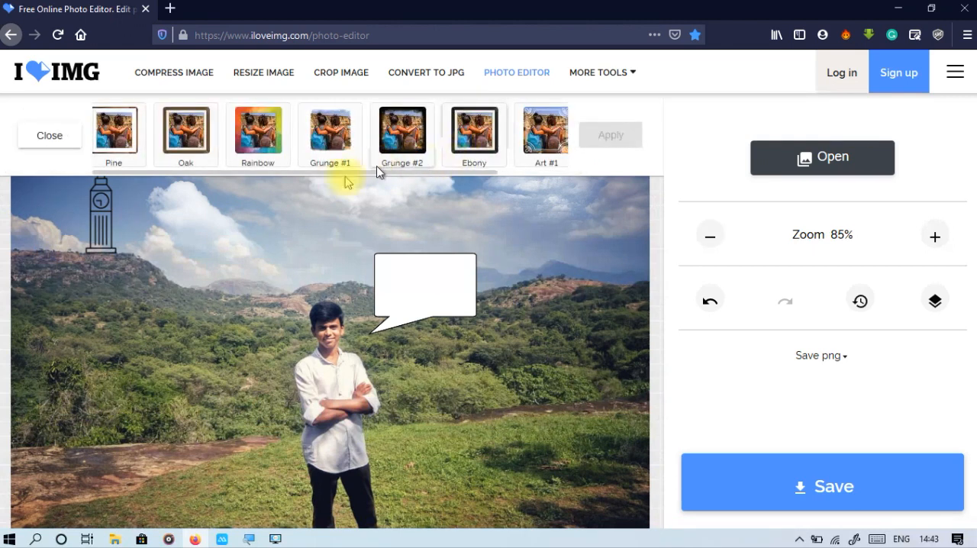
{"action": "left_click_drag", "start_coordinate": [203, 170], "coordinate": [203, 190]}
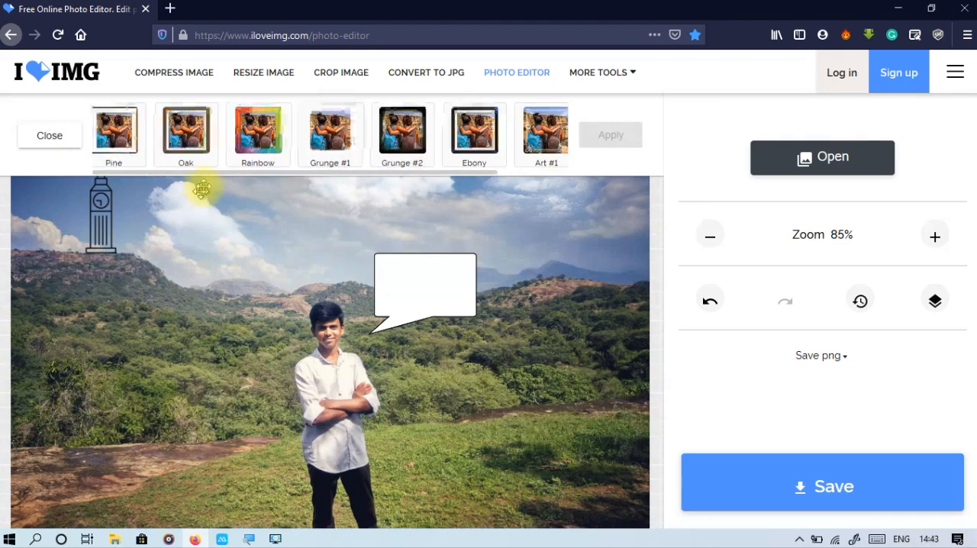
{"action": "left_click", "coordinate": [266, 156]}
{"action": "left_click", "coordinate": [314, 157]}
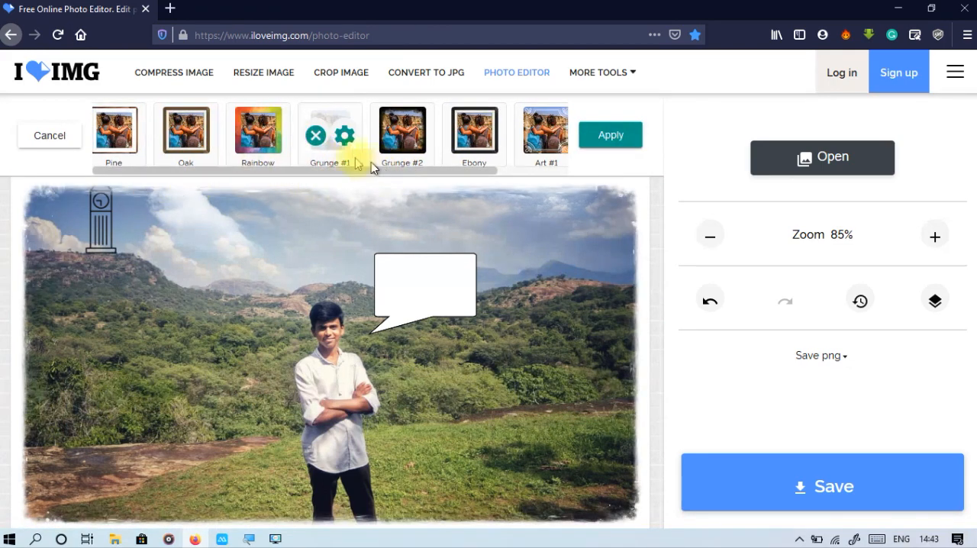
{"action": "left_click", "coordinate": [613, 135]}
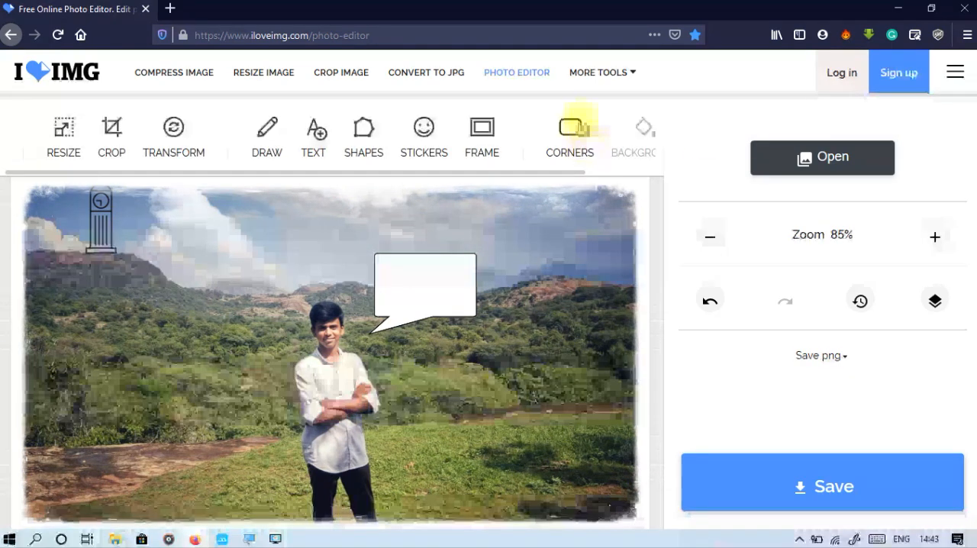
Try several corner radius settings on the framed photo, lower the radius close to its minimum and apply it.
{"action": "left_click", "coordinate": [574, 127]}
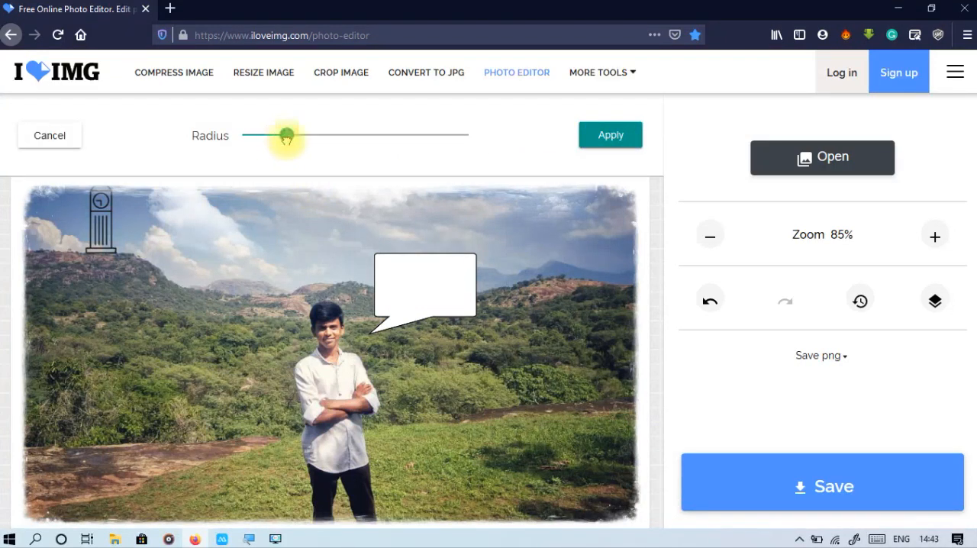
{"action": "left_click_drag", "start_coordinate": [349, 138], "coordinate": [372, 139]}
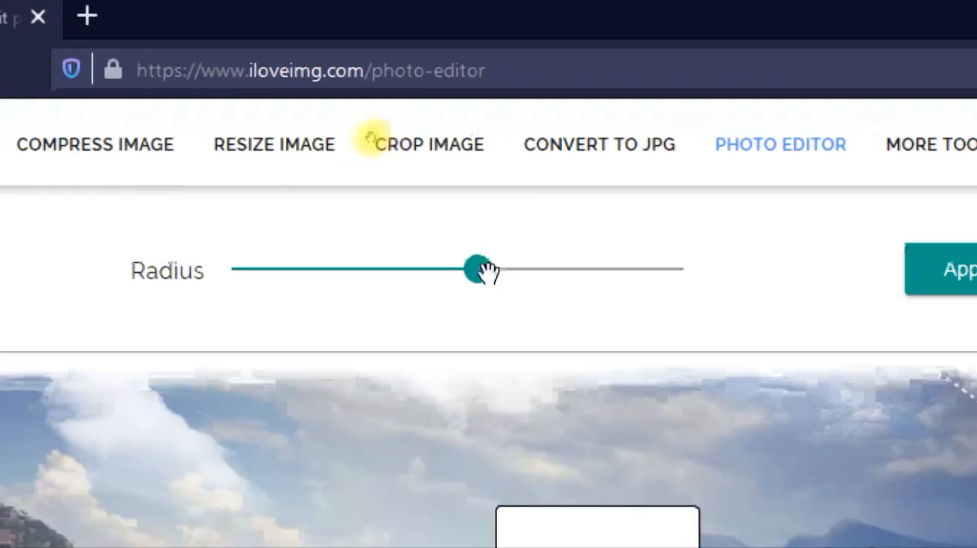
{"action": "left_click_drag", "start_coordinate": [481, 274], "coordinate": [363, 273]}
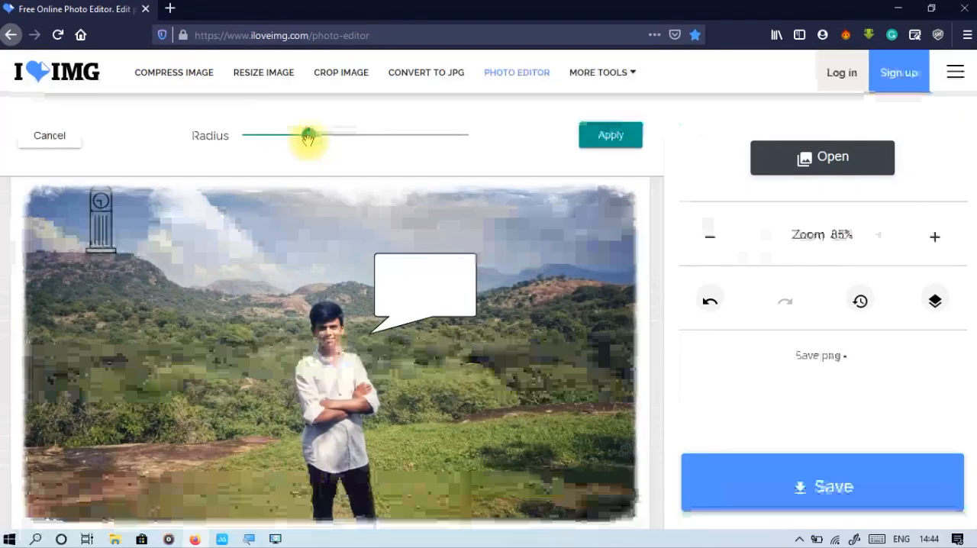
{"action": "left_click_drag", "start_coordinate": [308, 136], "coordinate": [291, 154]}
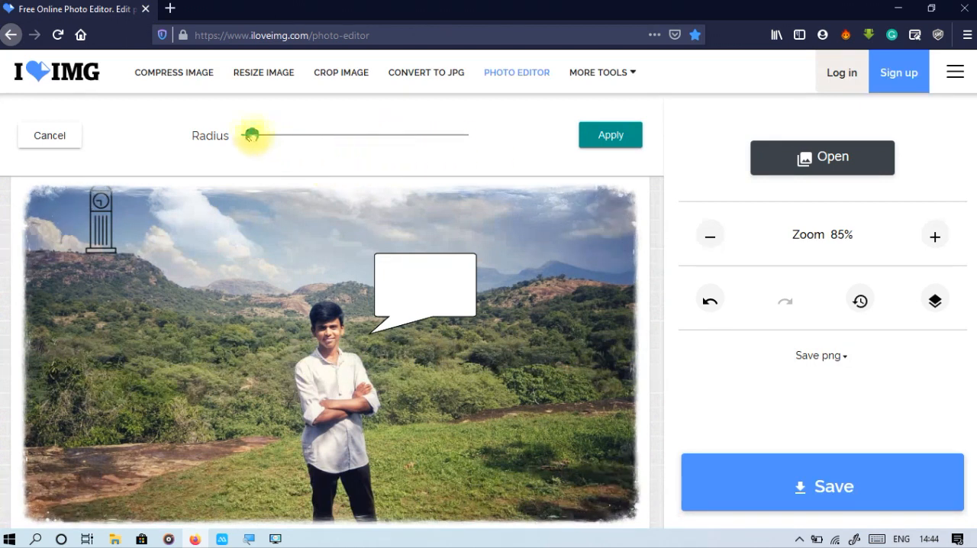
{"action": "left_click", "coordinate": [629, 135]}
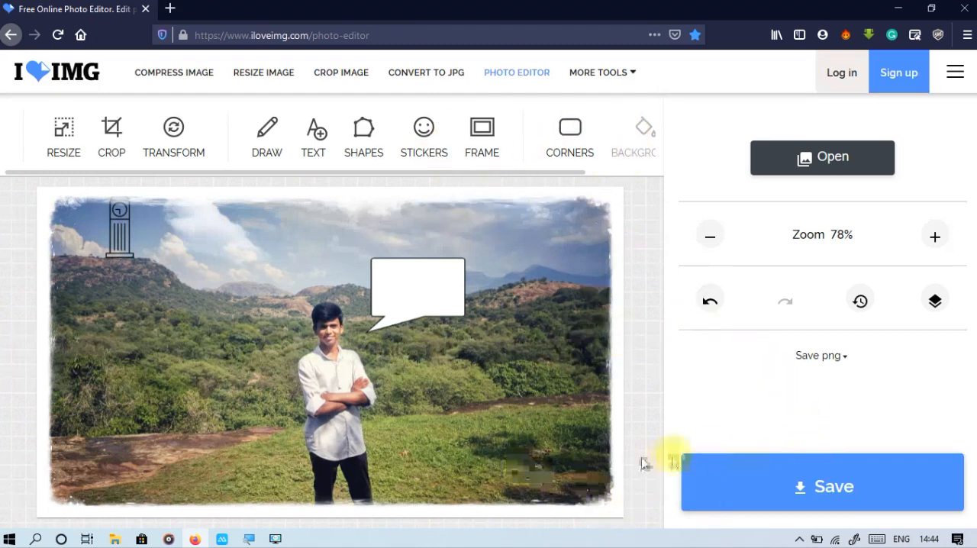
Start saving the edited photo as a PNG, check the file size and cancel the download.
{"action": "left_click", "coordinate": [810, 490]}
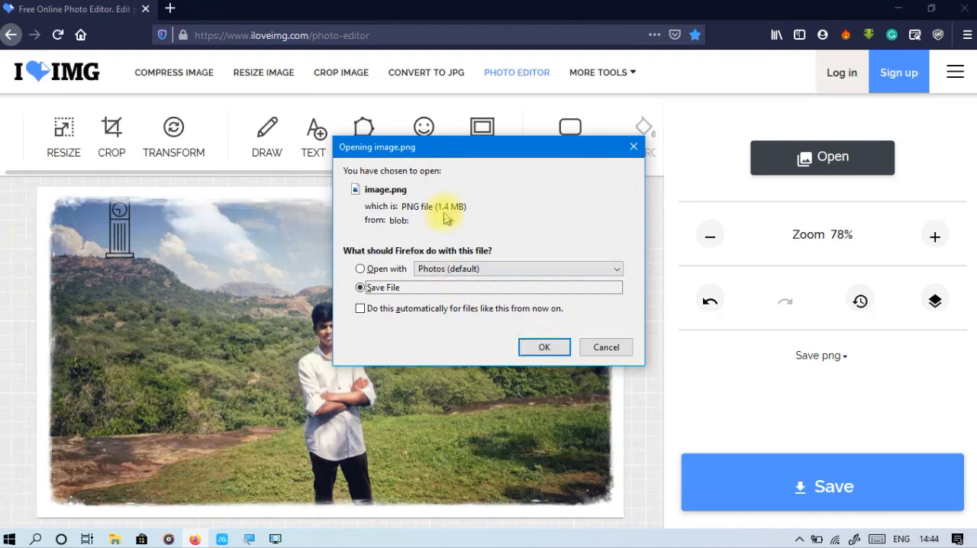
{"action": "left_click_drag", "start_coordinate": [439, 205], "coordinate": [459, 204]}
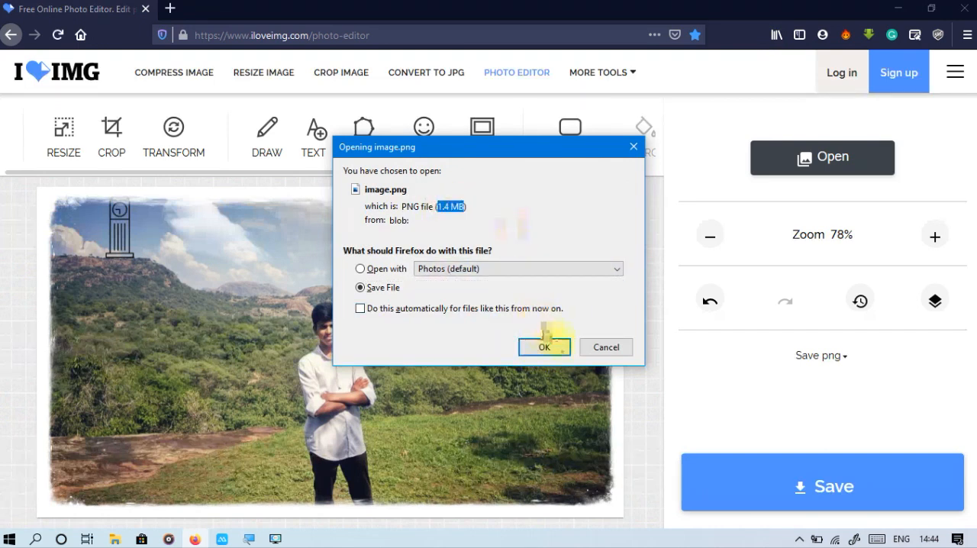
{"action": "left_click", "coordinate": [600, 353]}
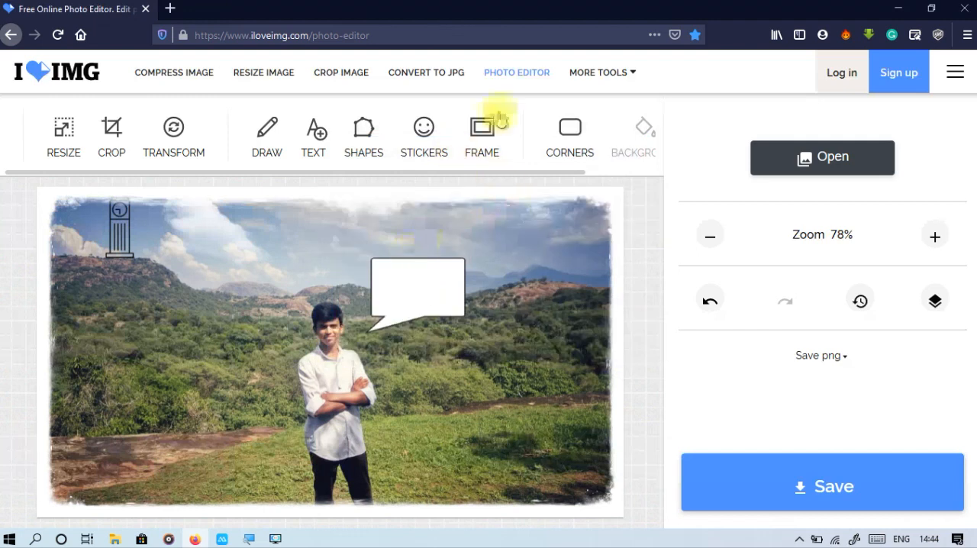
{"action": "mouse_move", "coordinate": [591, 77]}
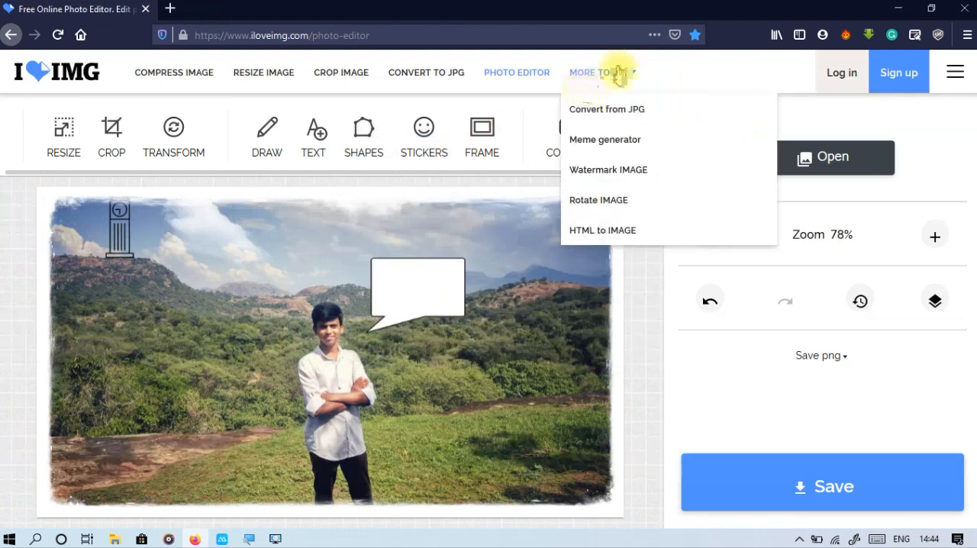
{"action": "left_click", "coordinate": [626, 155]}
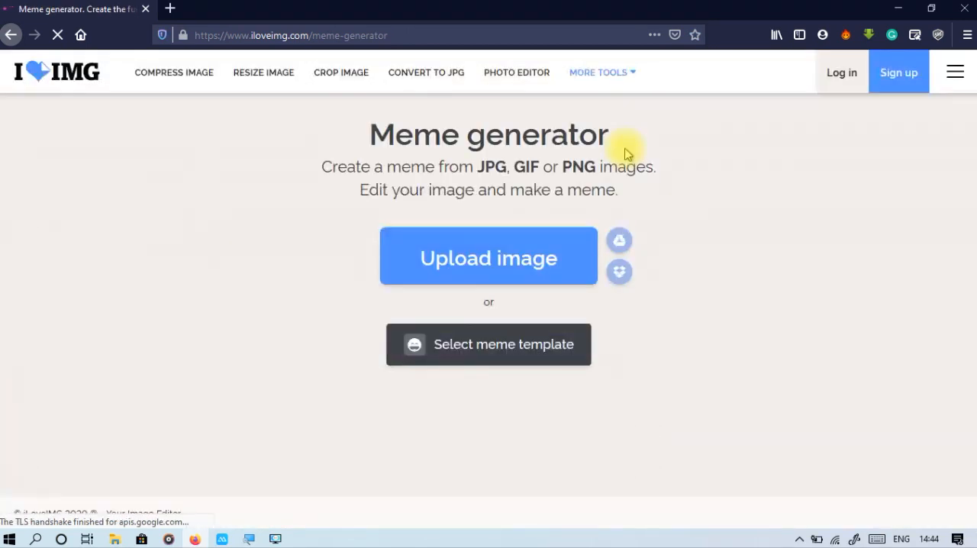
{"action": "left_click", "coordinate": [503, 260]}
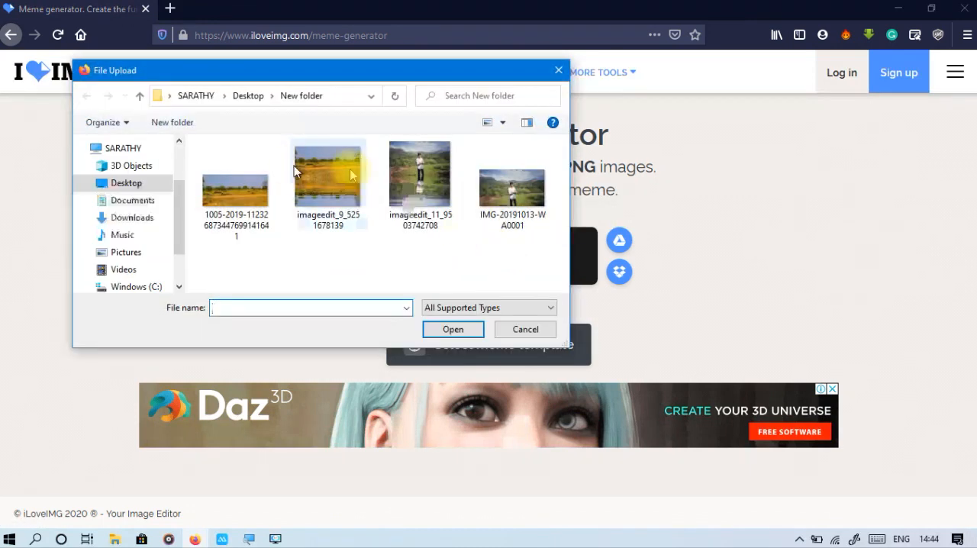
{"action": "left_click", "coordinate": [432, 177]}
{"action": "left_click", "coordinate": [454, 328]}
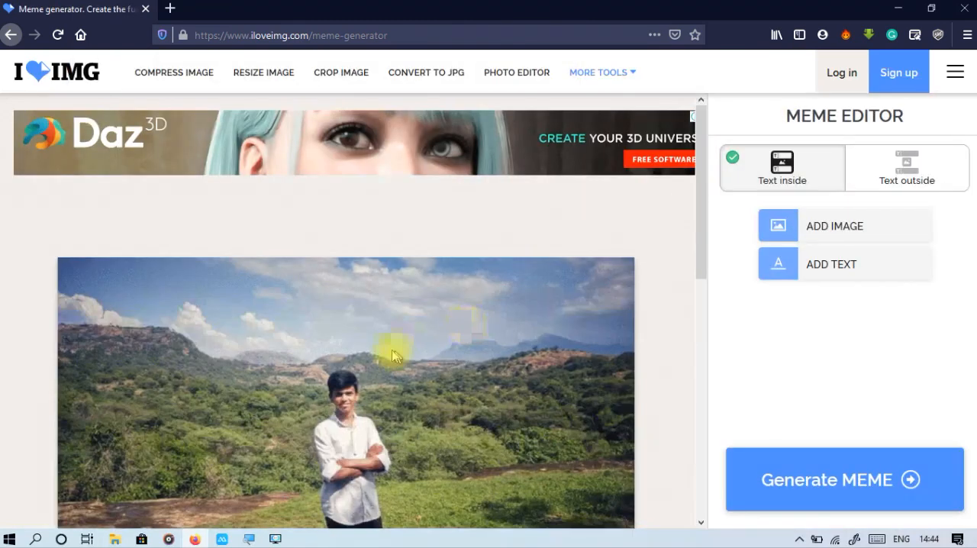
{"action": "scroll", "coordinate": [416, 361], "scroll_direction": "down", "scroll_amount": 5}
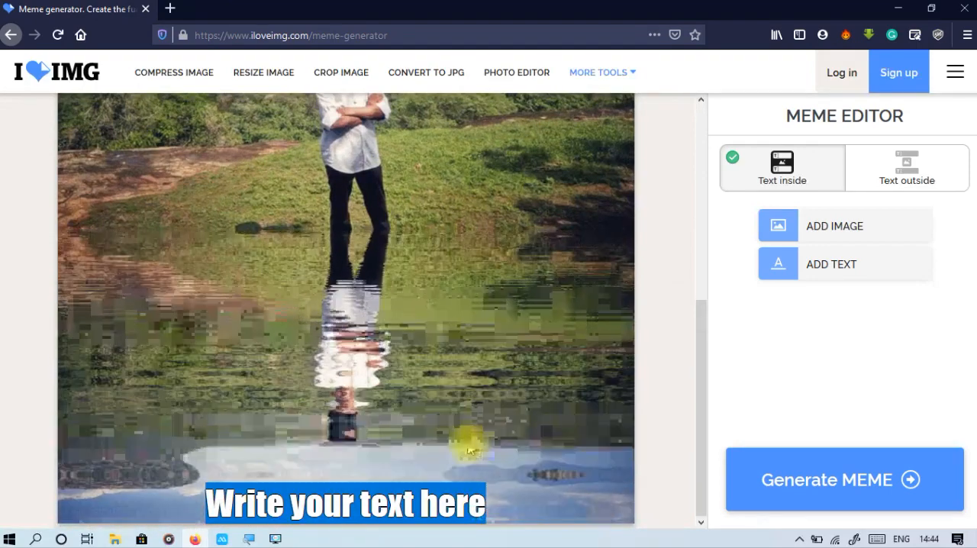
{"action": "scroll", "coordinate": [469, 448], "scroll_direction": "up", "scroll_amount": 5}
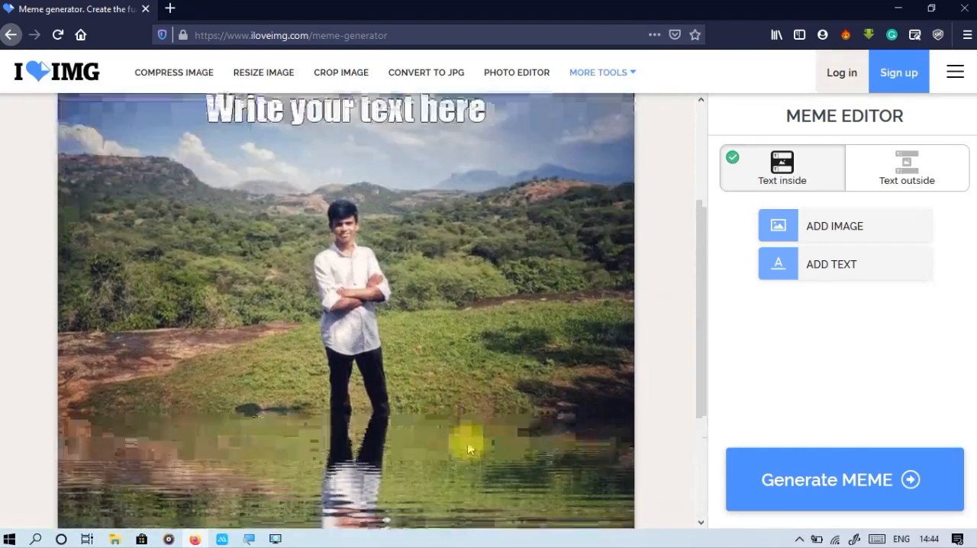
{"action": "scroll", "coordinate": [469, 448], "scroll_direction": "down", "scroll_amount": 5}
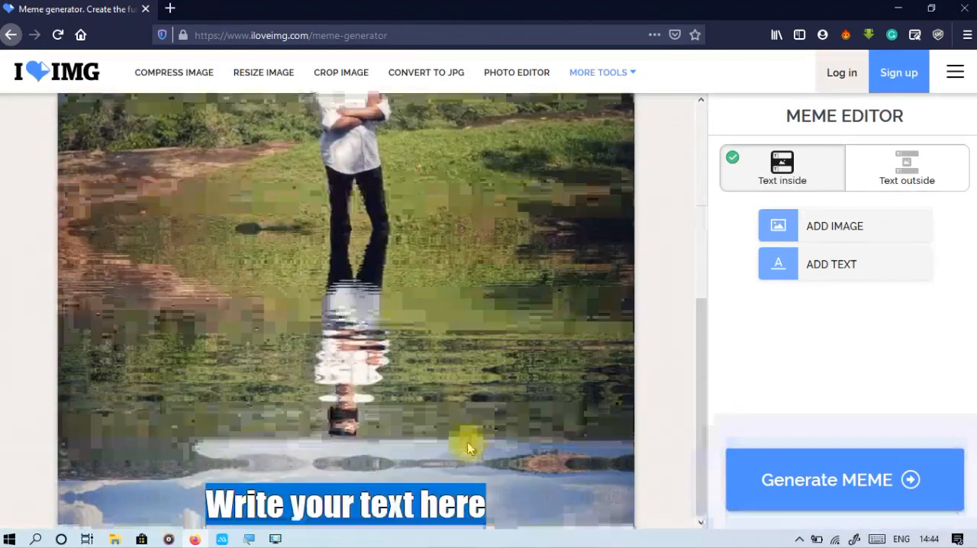
Reduce the browser's page zoom to 50% so the whole meme fits in view.
{"action": "scroll", "coordinate": [466, 445], "scroll_direction": "up", "scroll_amount": 1}
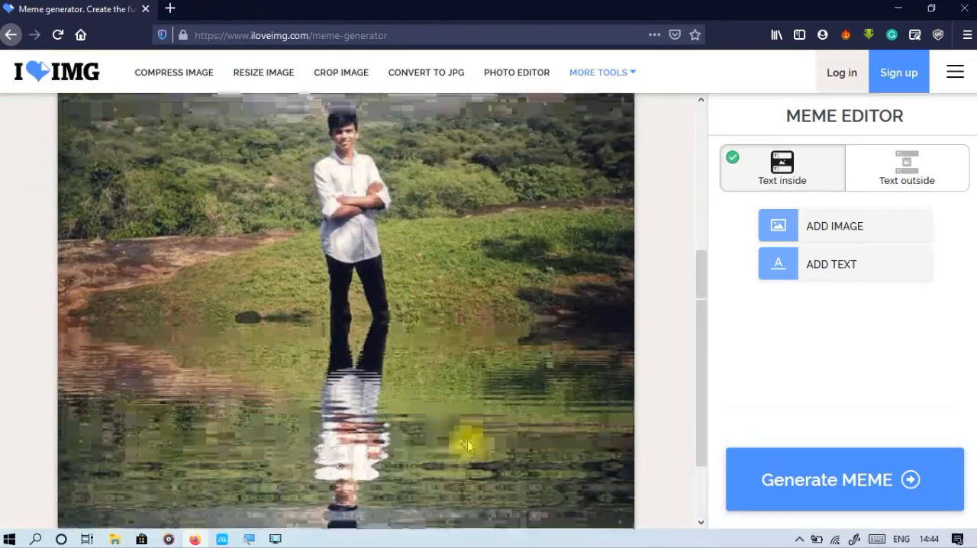
{"action": "left_click", "coordinate": [786, 261]}
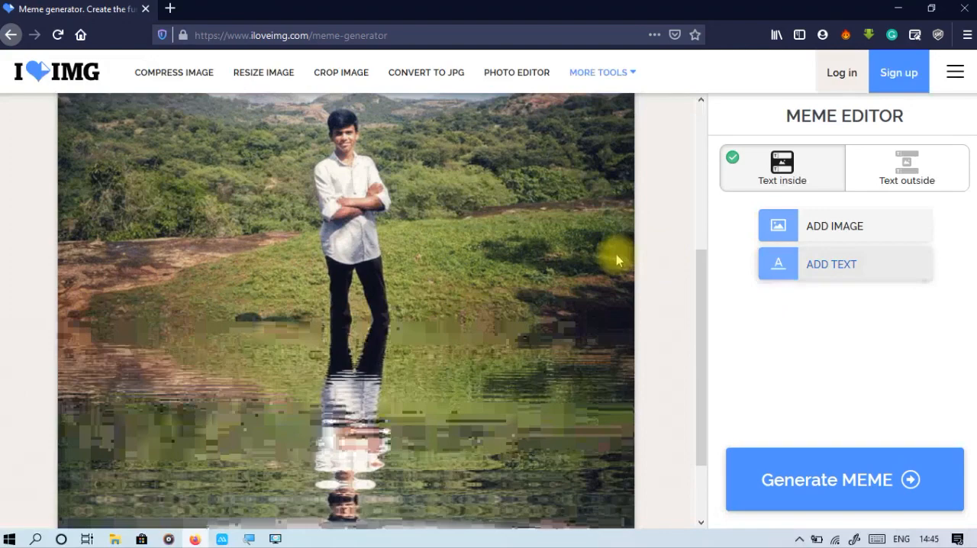
{"action": "scroll", "coordinate": [616, 256], "scroll_direction": "up", "scroll_amount": 2}
{"action": "scroll", "coordinate": [617, 264], "scroll_direction": "down", "scroll_amount": 2}
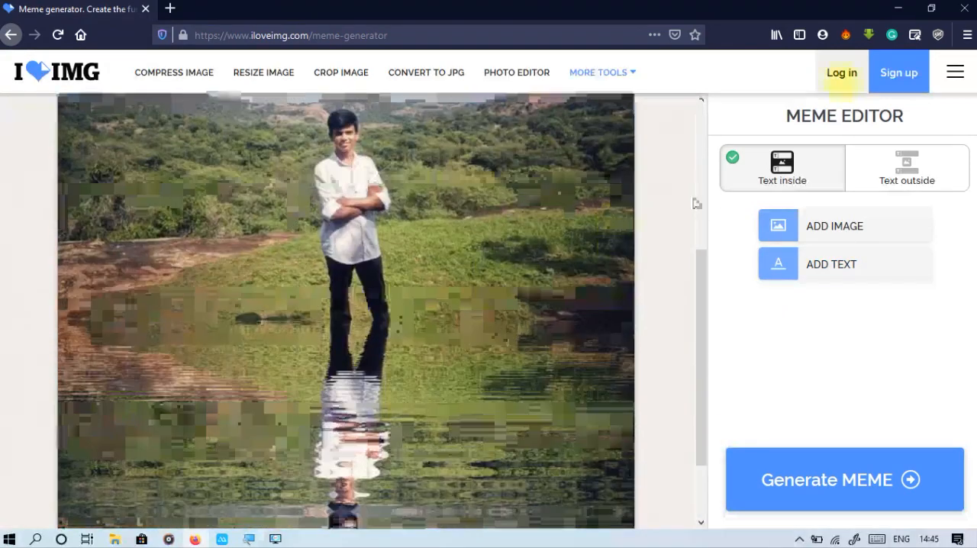
{"action": "left_click", "coordinate": [967, 34]}
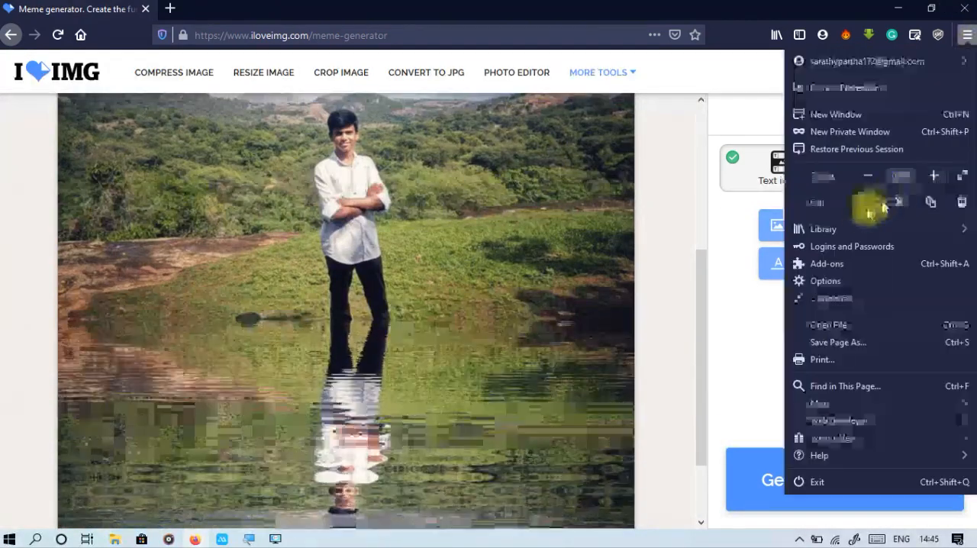
{"action": "left_click", "coordinate": [868, 175]}
{"action": "left_click", "coordinate": [867, 175]}
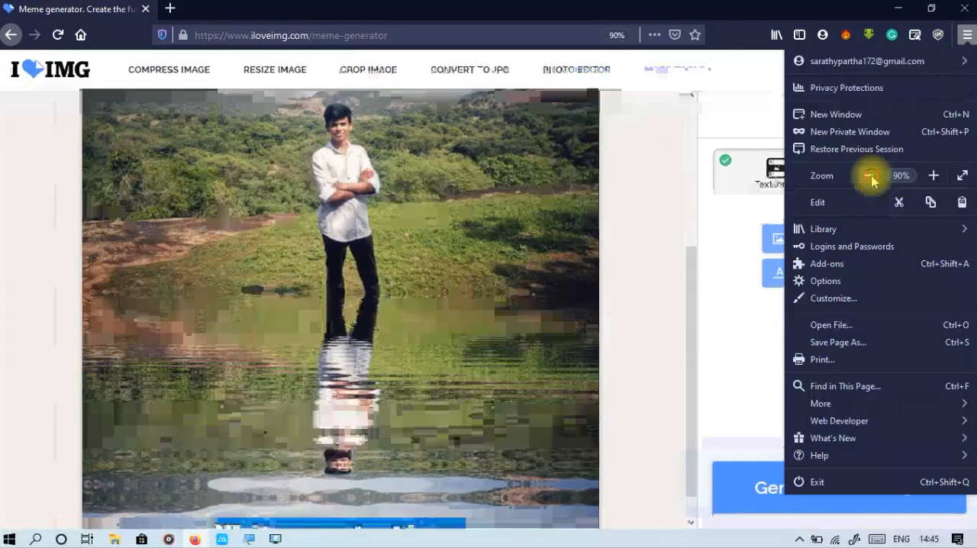
{"action": "left_click", "coordinate": [868, 175]}
{"action": "left_click", "coordinate": [868, 175]}
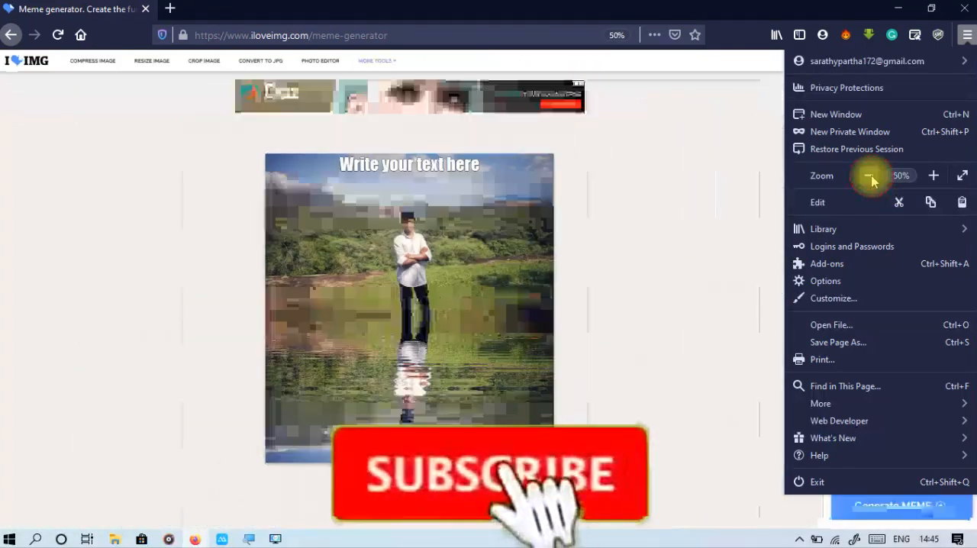
{"action": "left_click", "coordinate": [759, 221]}
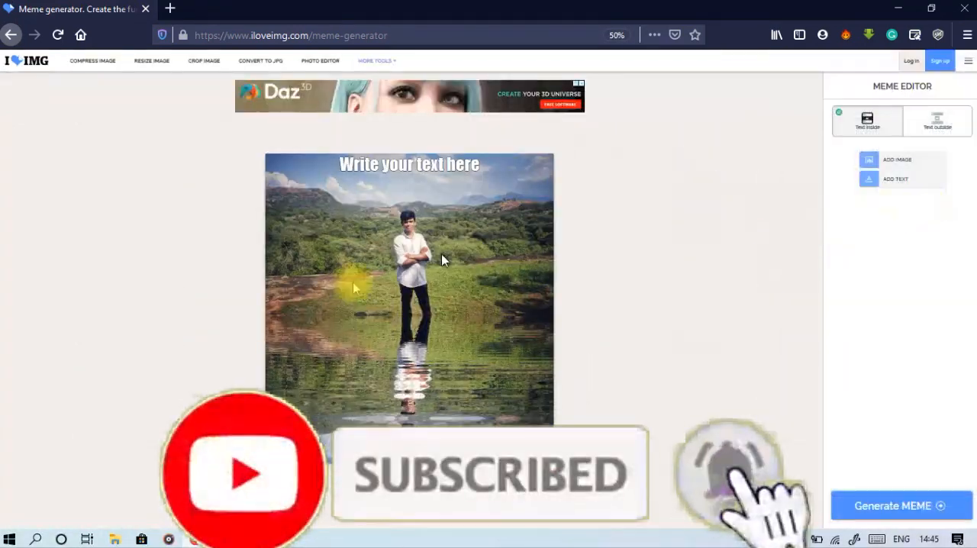
Delete the word "here" from the meme's top caption.
{"action": "left_click", "coordinate": [392, 172]}
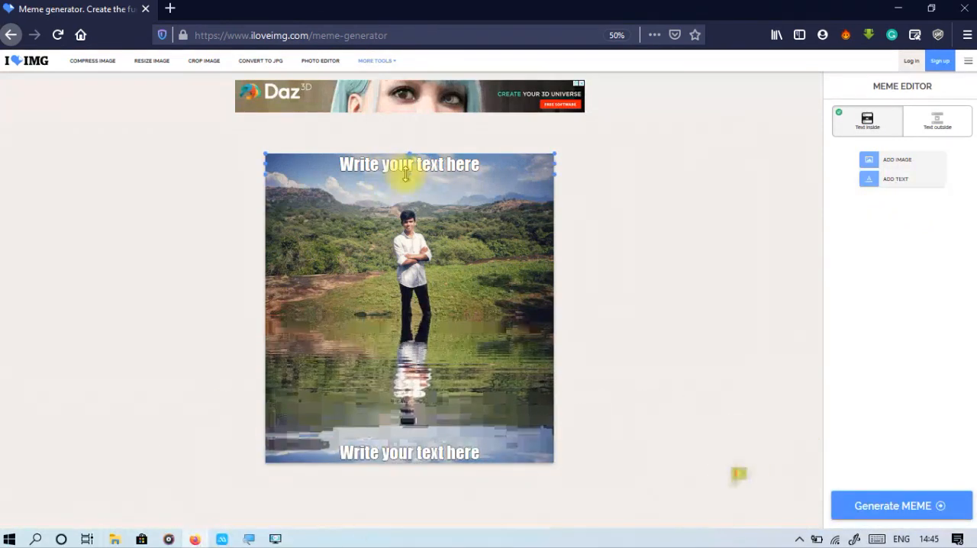
{"action": "double_click", "coordinate": [462, 165]}
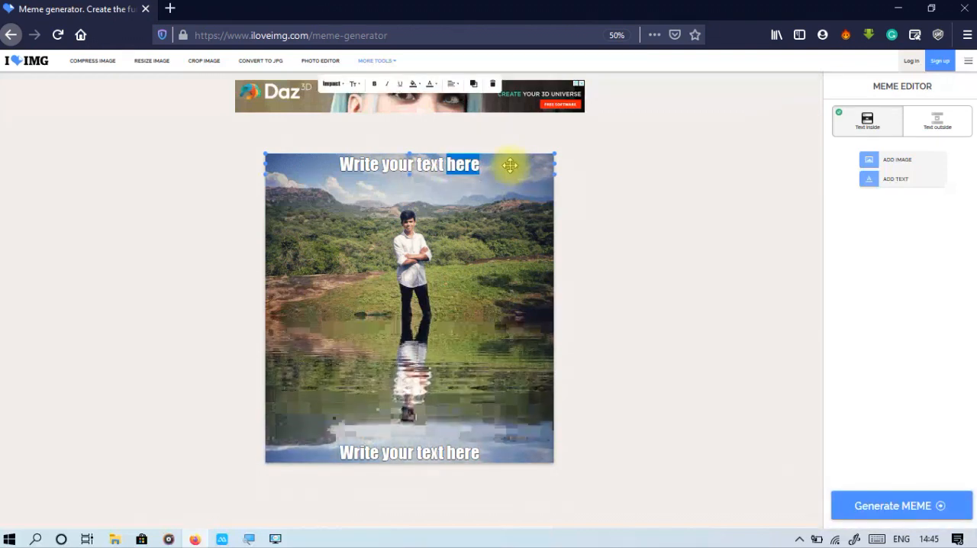
{"action": "key", "text": "BackSpace"}
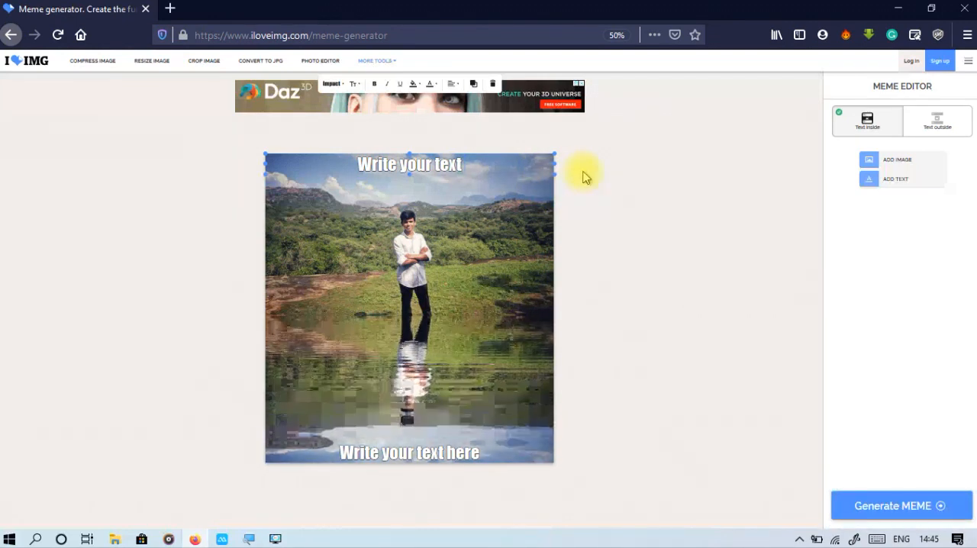
{"action": "left_click", "coordinate": [625, 183]}
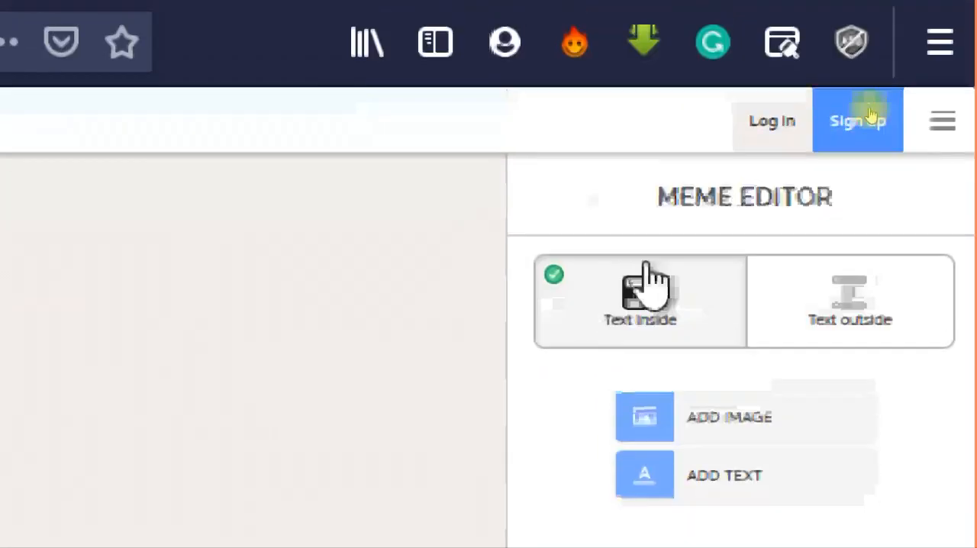
Switch the meme to the Text outside layout and restore the page zoom to 100%.
{"action": "left_click", "coordinate": [903, 281]}
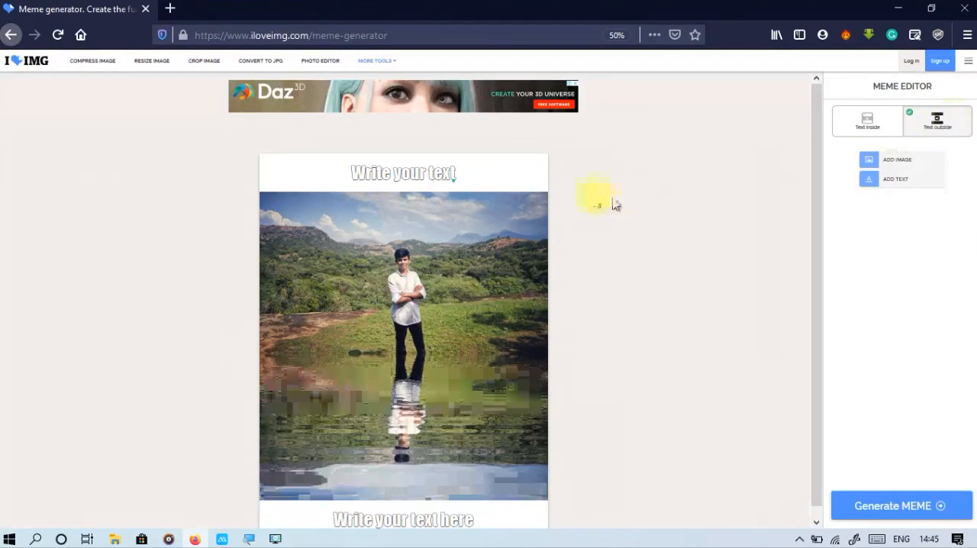
{"action": "left_click", "coordinate": [433, 174]}
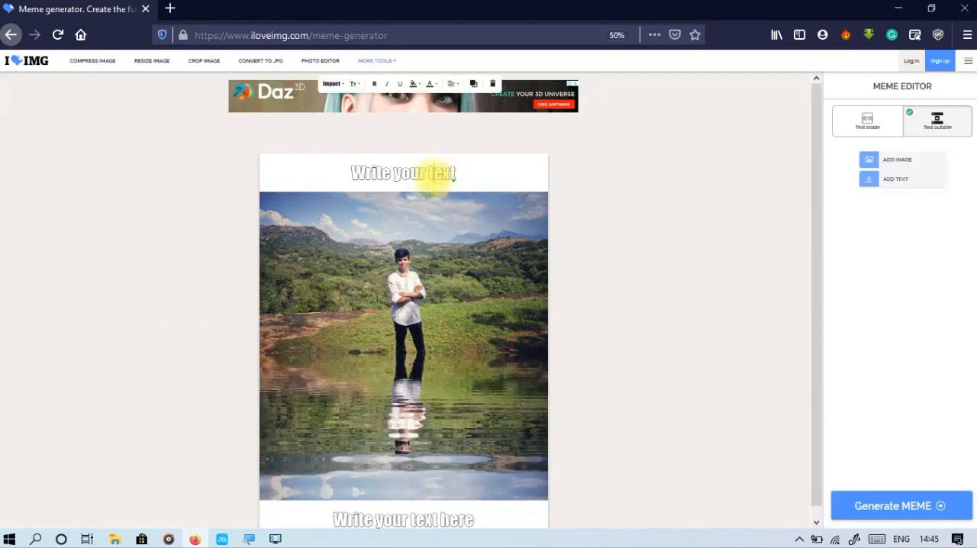
{"action": "left_click", "coordinate": [966, 34]}
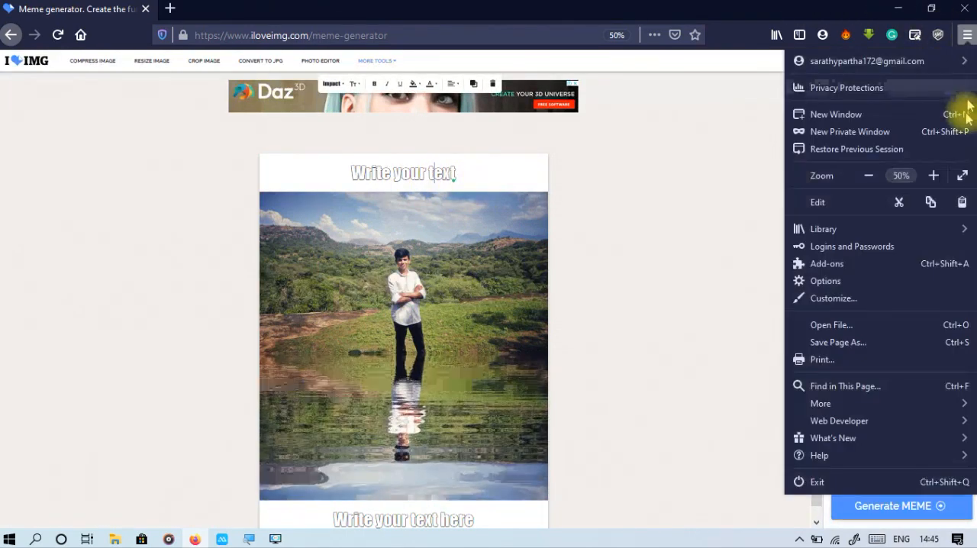
{"action": "left_click", "coordinate": [933, 176]}
{"action": "left_click", "coordinate": [933, 175]}
{"action": "left_click", "coordinate": [933, 176]}
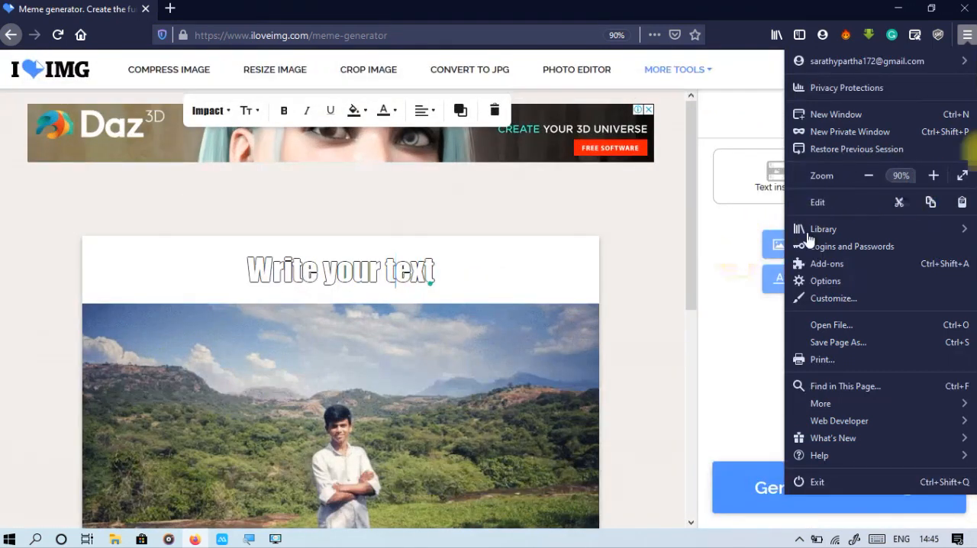
{"action": "left_click", "coordinate": [932, 175]}
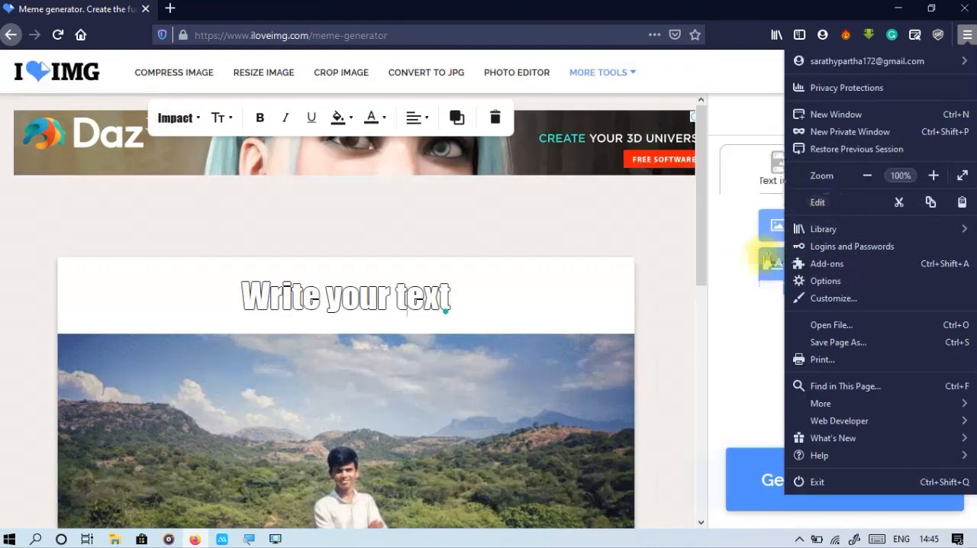
{"action": "left_click", "coordinate": [684, 363]}
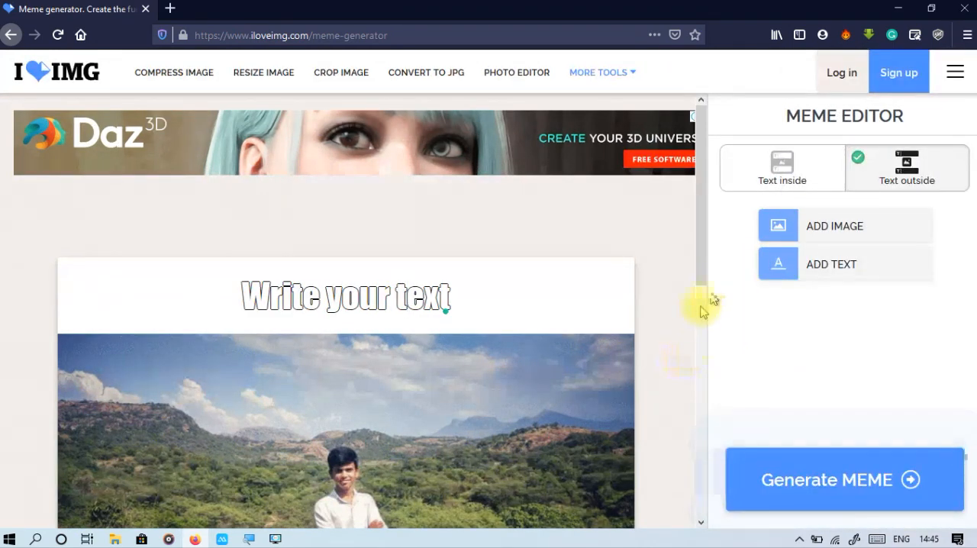
Clear all the placeholder text from the caption above the photo.
{"action": "scroll", "coordinate": [663, 332], "scroll_direction": "down", "scroll_amount": 8}
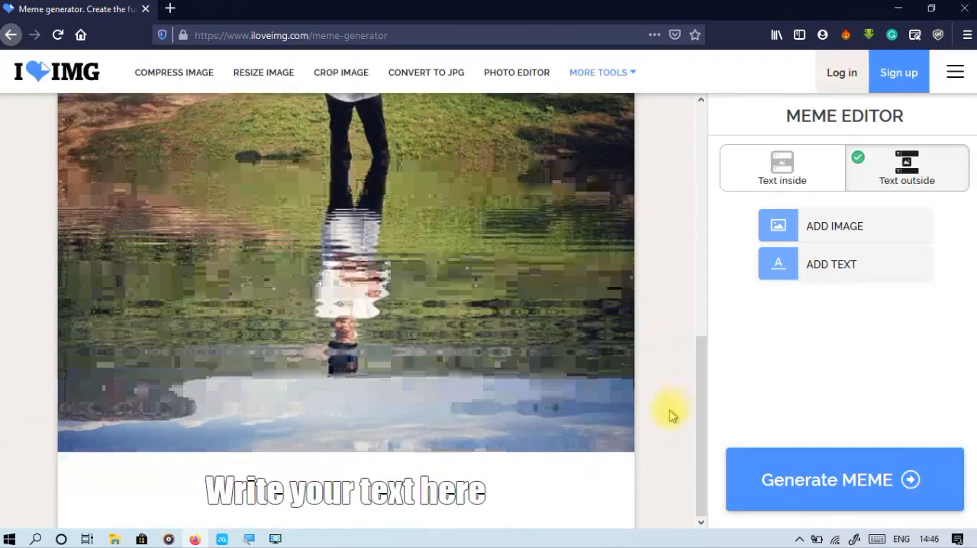
{"action": "scroll", "coordinate": [679, 419], "scroll_direction": "up", "scroll_amount": 8}
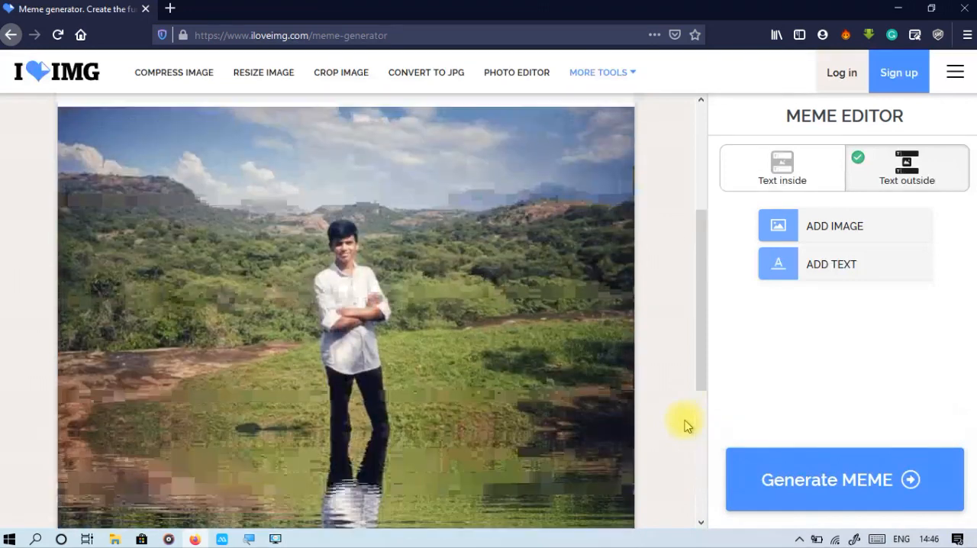
{"action": "scroll", "coordinate": [534, 305], "scroll_direction": "down", "scroll_amount": 2}
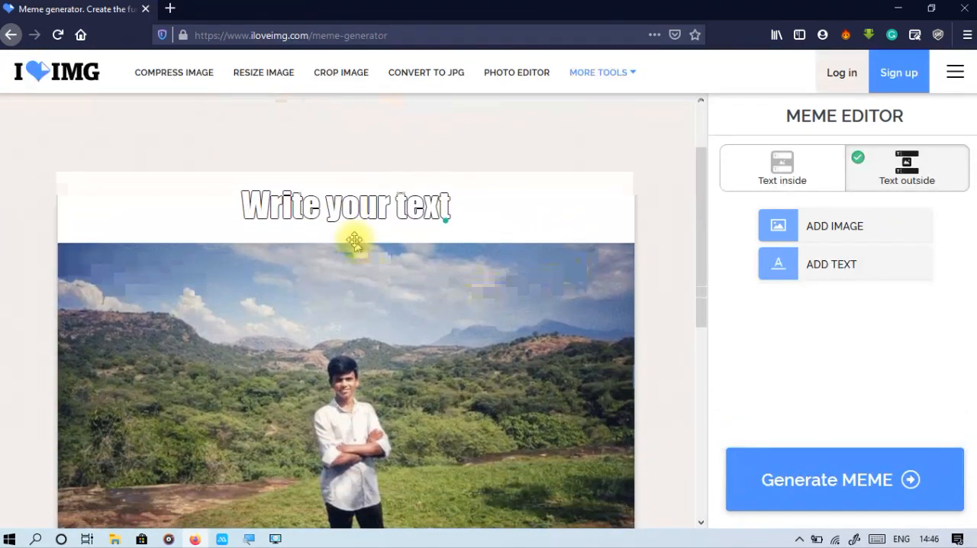
{"action": "left_click", "coordinate": [355, 206]}
{"action": "scroll", "coordinate": [416, 229], "scroll_direction": "up", "scroll_amount": 2}
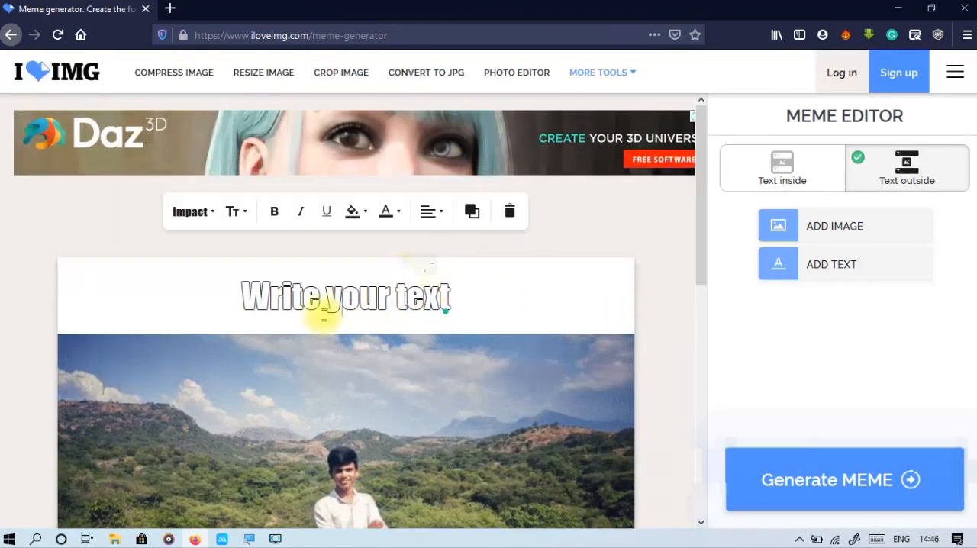
{"action": "left_click_drag", "start_coordinate": [321, 299], "coordinate": [503, 312]}
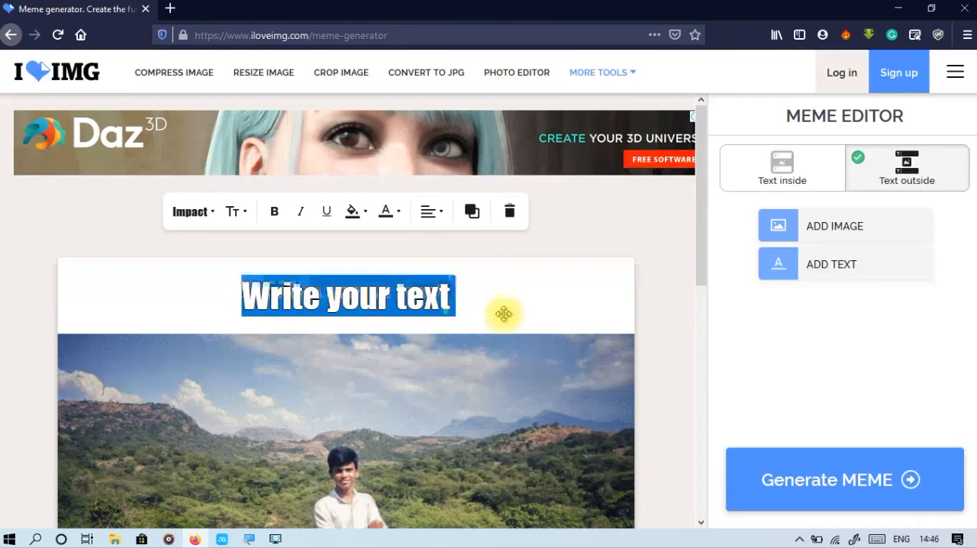
{"action": "key", "text": "BackSpace"}
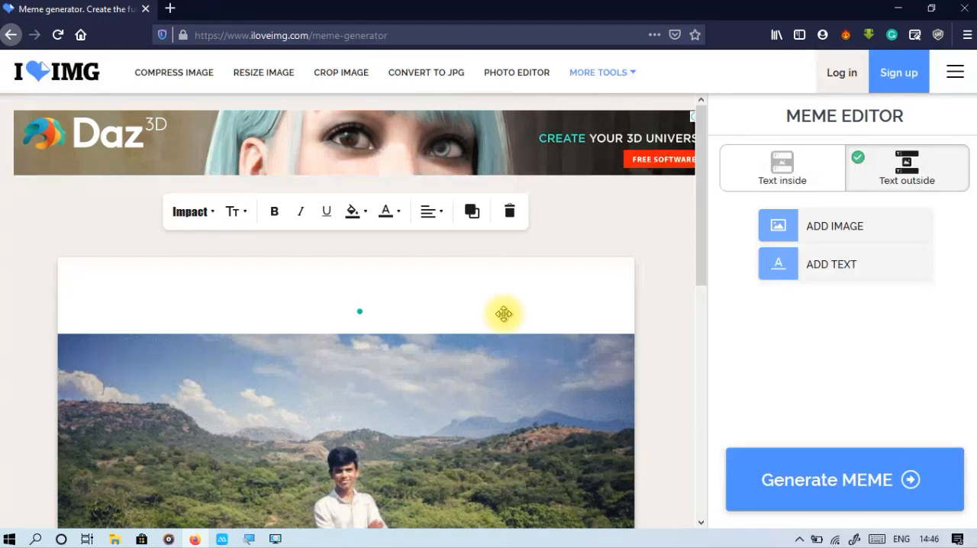
Give the caption above the photo a black background and enter "hi" as its text.
{"action": "left_click", "coordinate": [355, 216]}
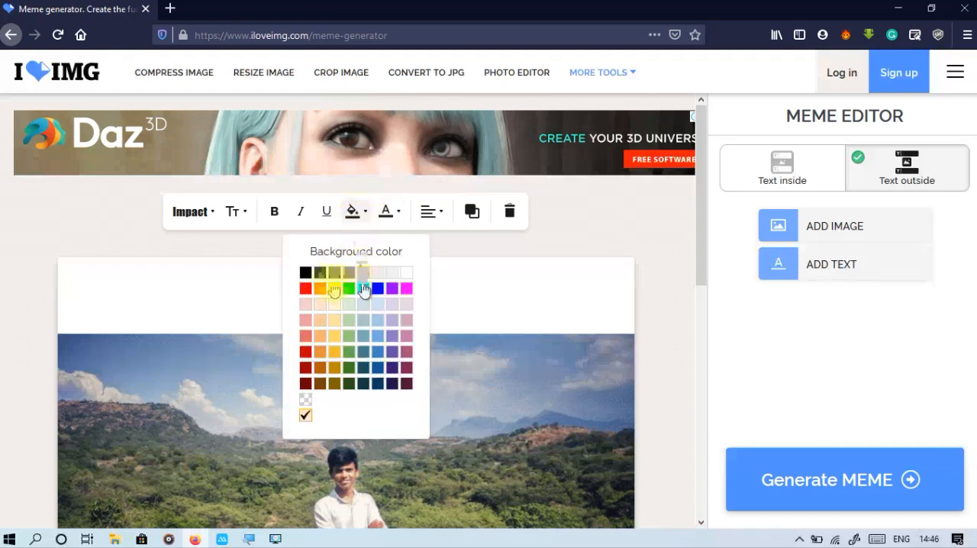
{"action": "left_click", "coordinate": [303, 273]}
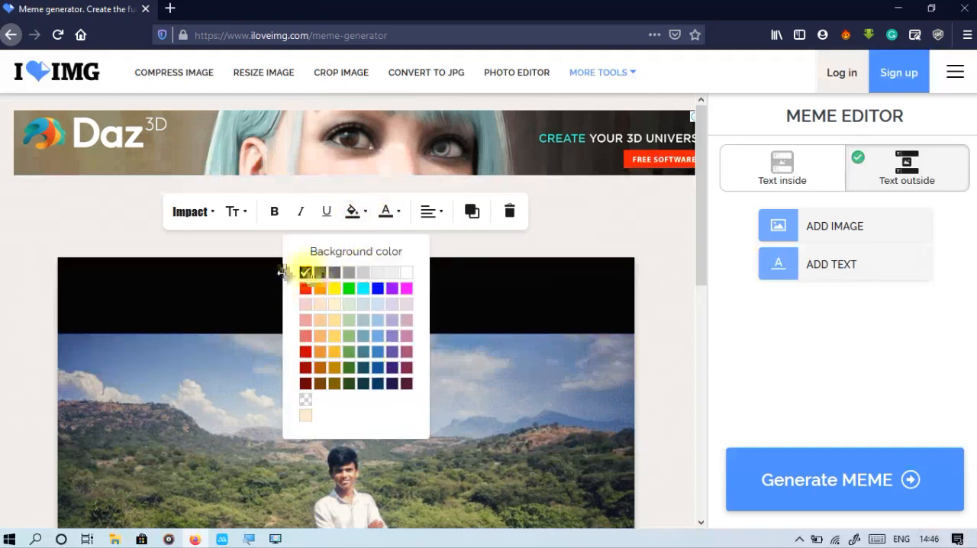
{"action": "left_click", "coordinate": [293, 289]}
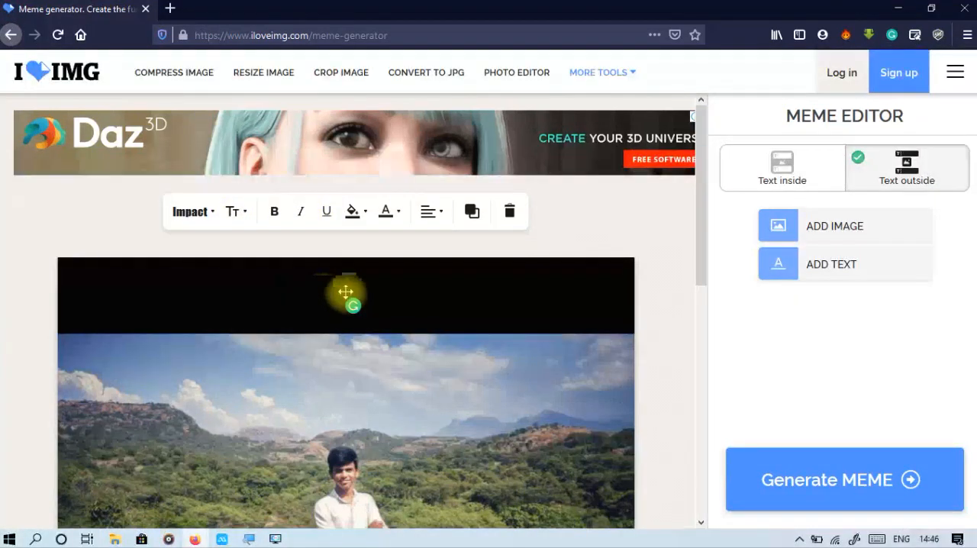
{"action": "type", "text": "hi"}
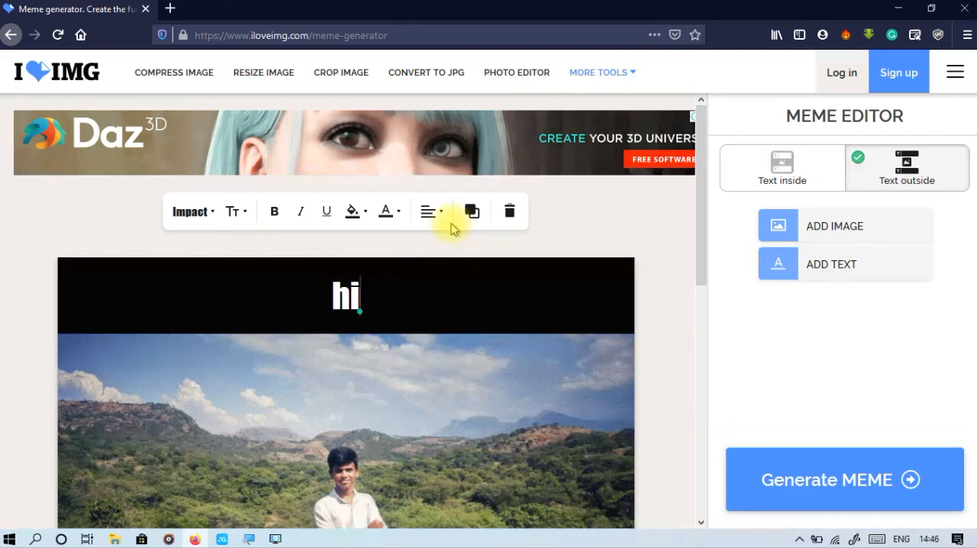
Look over the fonts available for the "hi" caption and close the list without choosing one.
{"action": "left_click", "coordinate": [189, 214]}
{"action": "scroll", "coordinate": [196, 306], "scroll_direction": "down", "scroll_amount": 4}
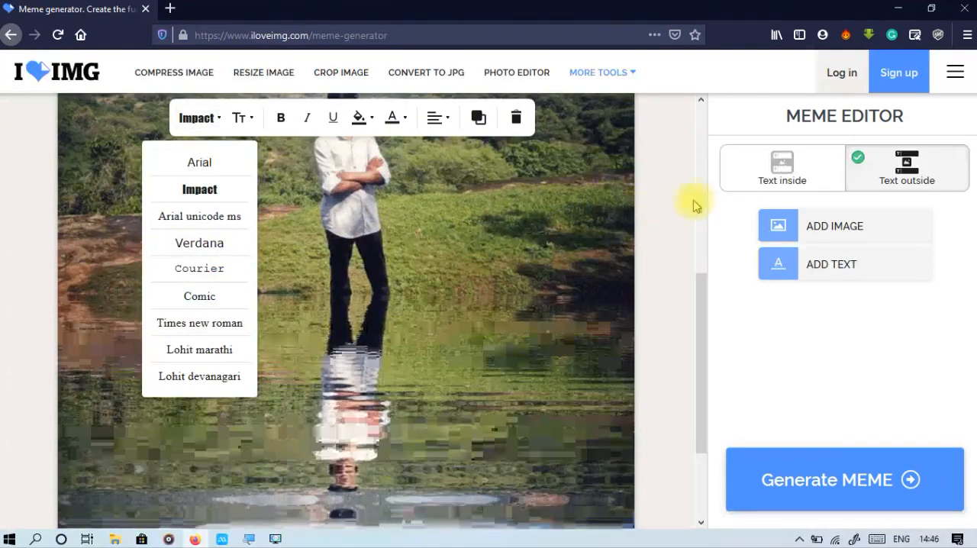
{"action": "scroll", "coordinate": [687, 206], "scroll_direction": "up", "scroll_amount": 5}
{"action": "left_click", "coordinate": [215, 229]}
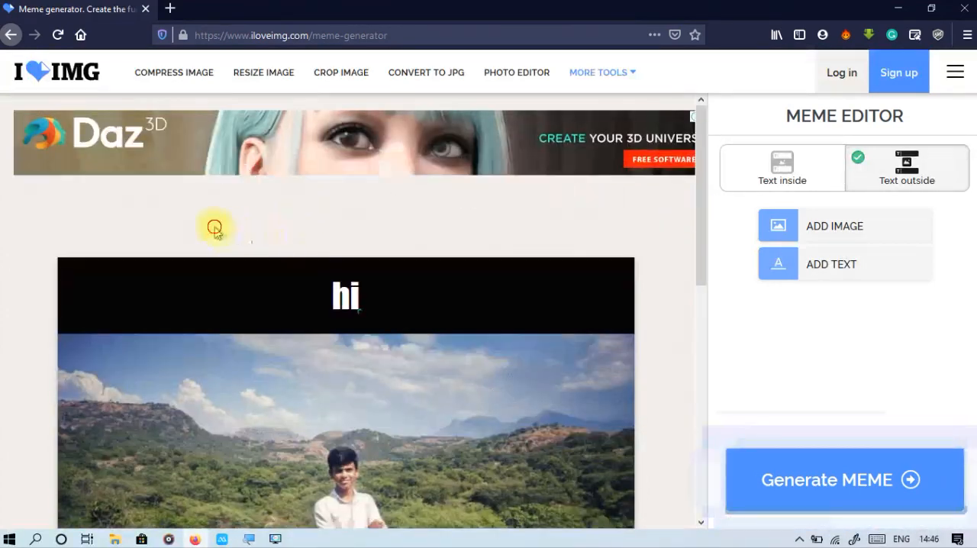
Check the captioned photo down to its lower caption and generate the meme.
{"action": "scroll", "coordinate": [577, 269], "scroll_direction": "down", "scroll_amount": 2}
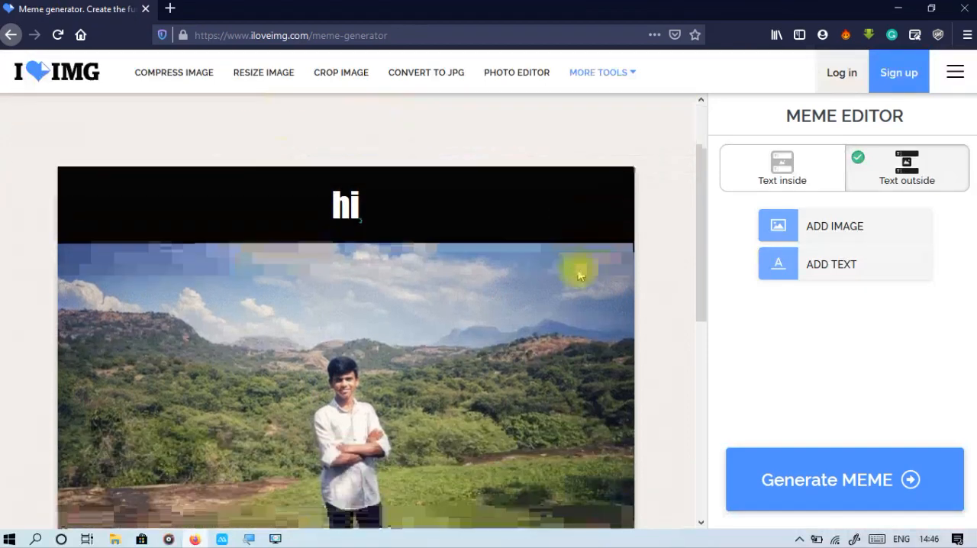
{"action": "scroll", "coordinate": [571, 320], "scroll_direction": "down", "scroll_amount": 5}
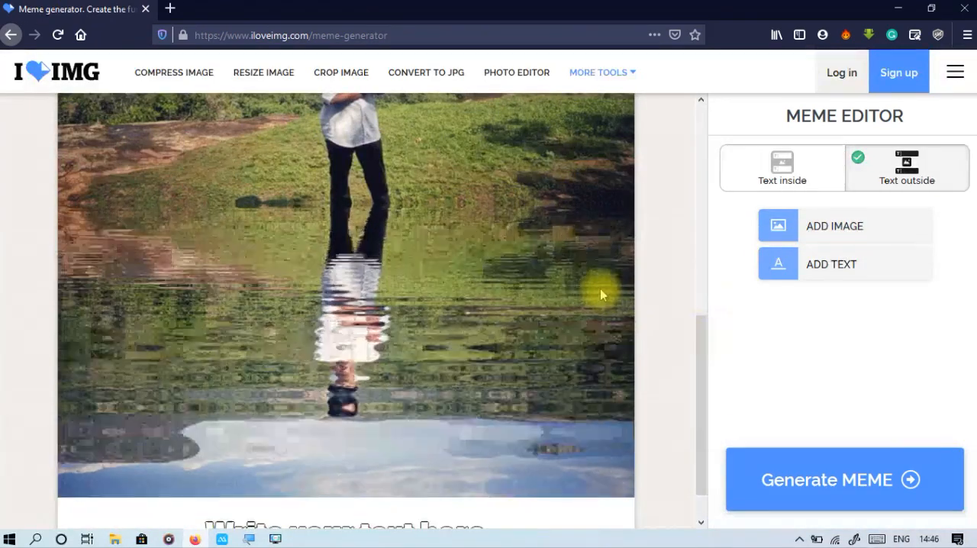
{"action": "scroll", "coordinate": [599, 294], "scroll_direction": "up", "scroll_amount": 3}
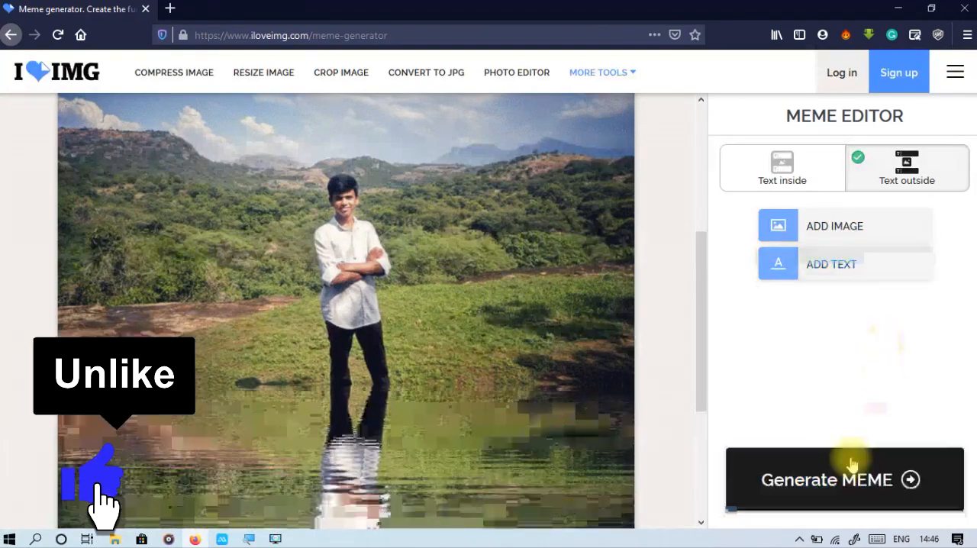
{"action": "scroll", "coordinate": [534, 414], "scroll_direction": "down", "scroll_amount": 5}
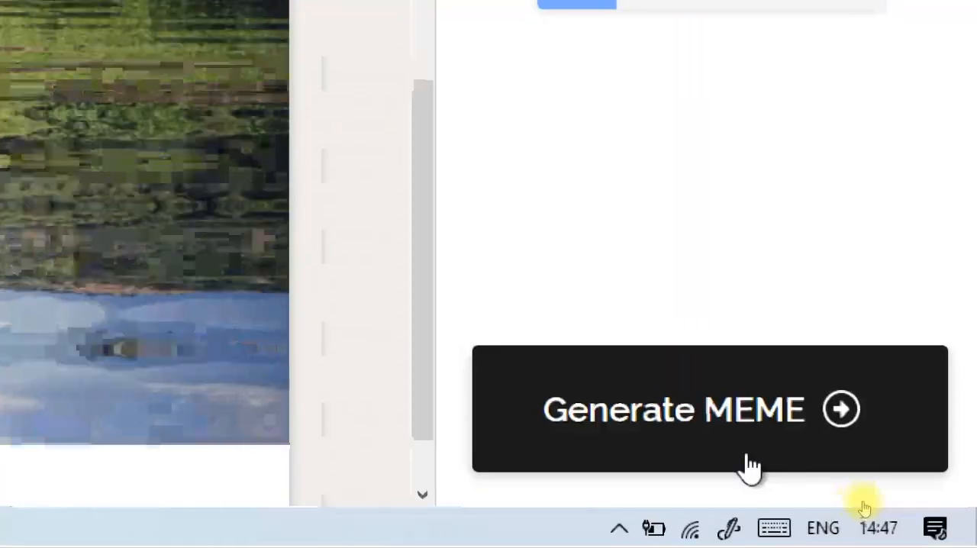
{"action": "left_click", "coordinate": [748, 458]}
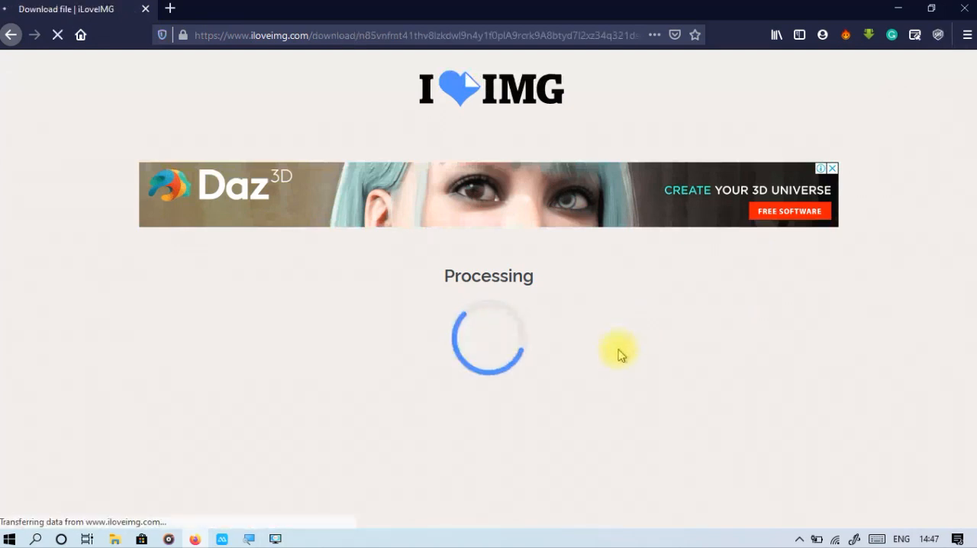
{"action": "scroll", "coordinate": [619, 355], "scroll_direction": "down", "scroll_amount": 1}
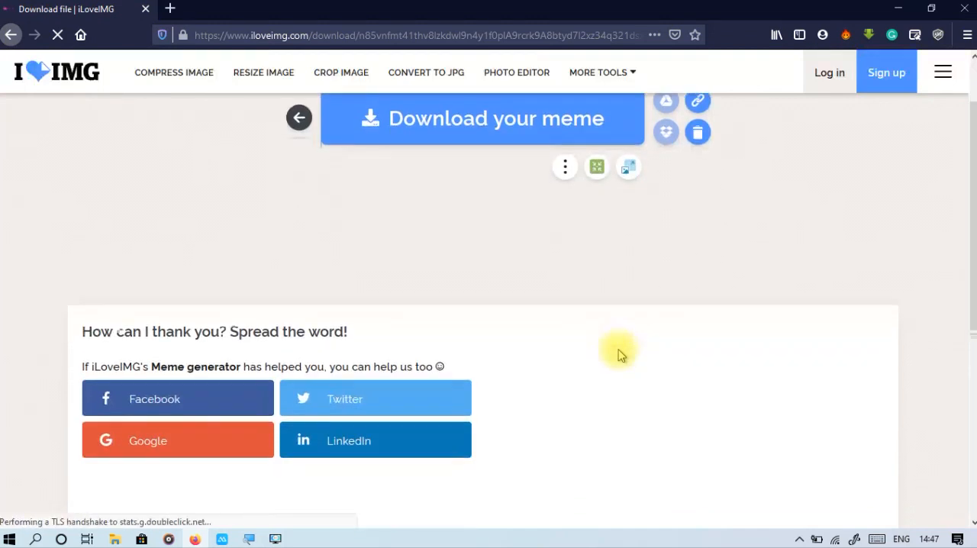
Download the generated meme from the results page.
{"action": "scroll", "coordinate": [618, 355], "scroll_direction": "up", "scroll_amount": 1}
{"action": "left_click_drag", "start_coordinate": [403, 122], "coordinate": [534, 131]}
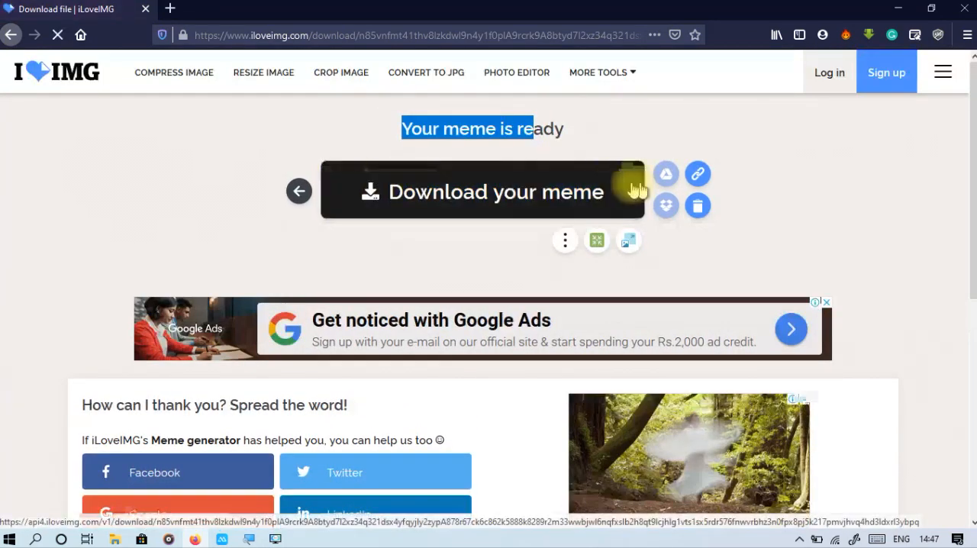
{"action": "left_click", "coordinate": [588, 210]}
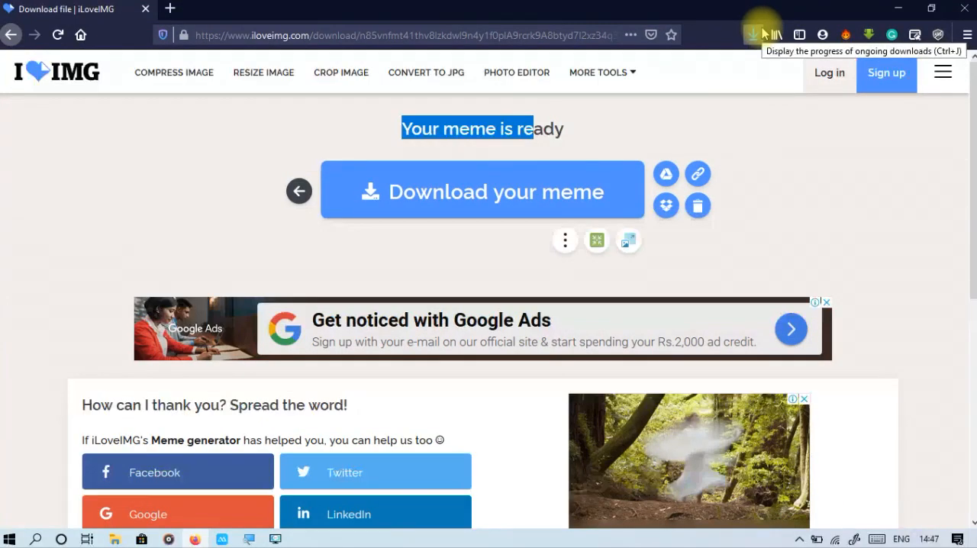
{"action": "mouse_move", "coordinate": [615, 61]}
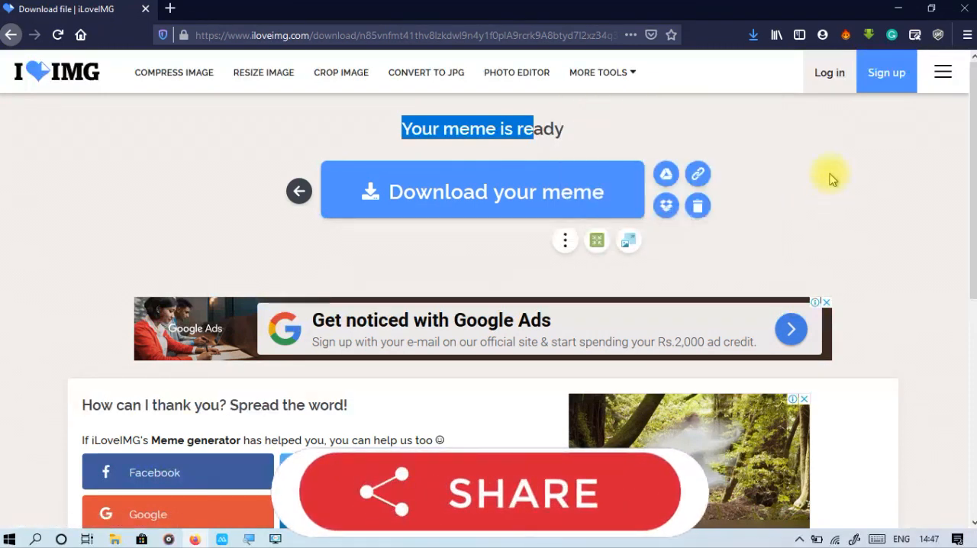
{"action": "left_click", "coordinate": [596, 77]}
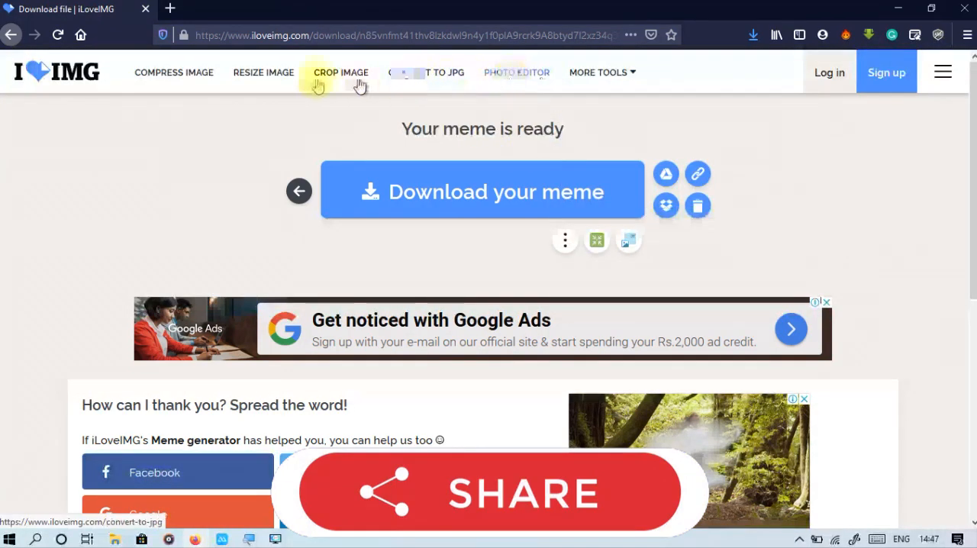
{"action": "mouse_move", "coordinate": [571, 89]}
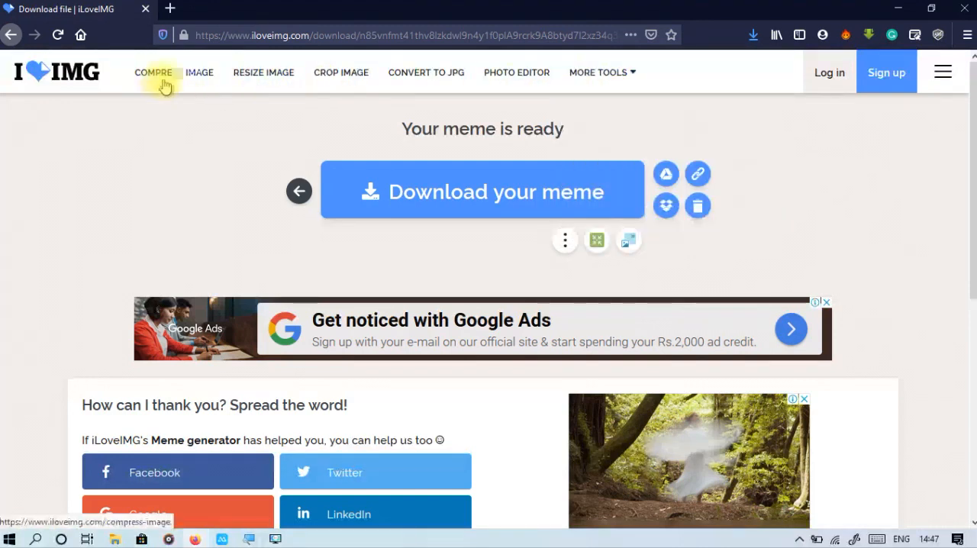
{"action": "mouse_move", "coordinate": [621, 84]}
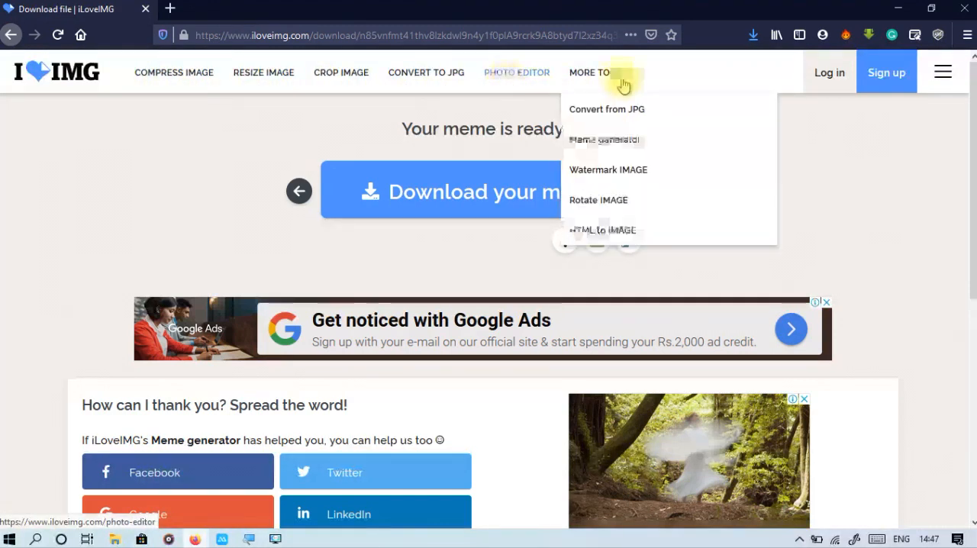